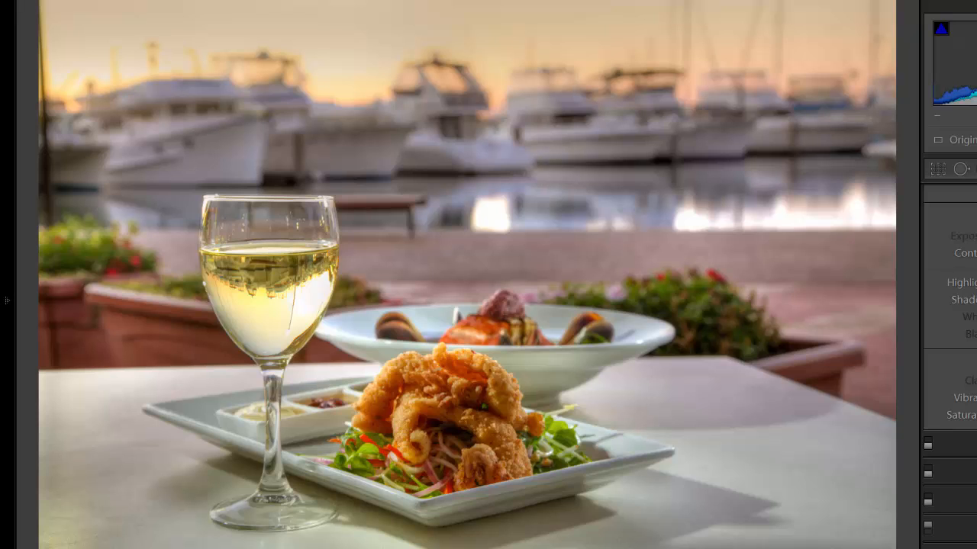
# Compare the before and after versions of the seafood table photo and the beach photo.
pyautogui.press('\\')
pyautogui.press('\\')
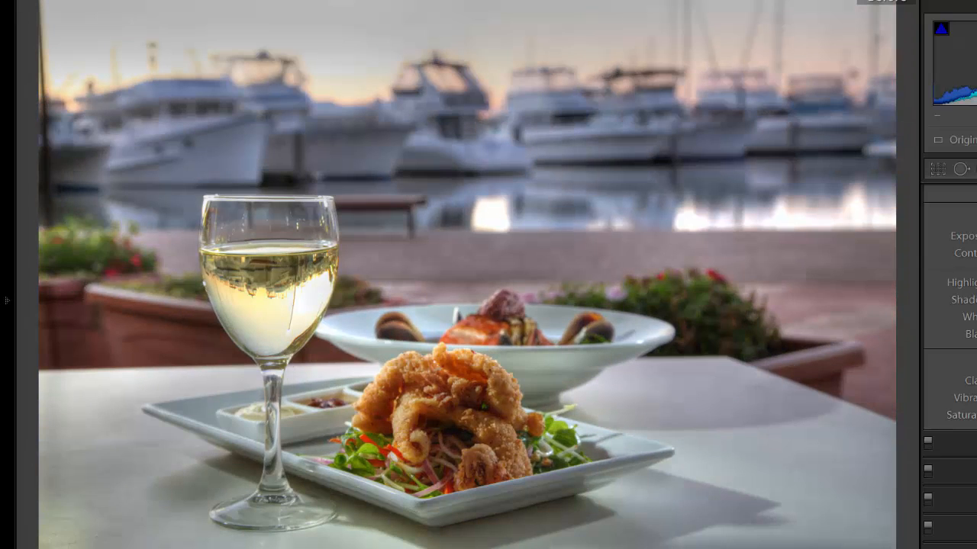
pyautogui.press('\\')
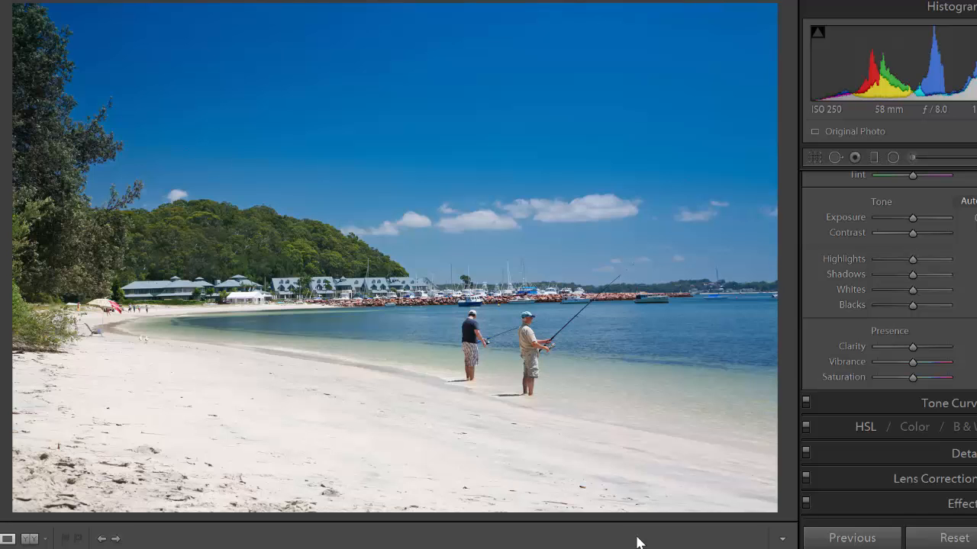
pyautogui.press('\\')
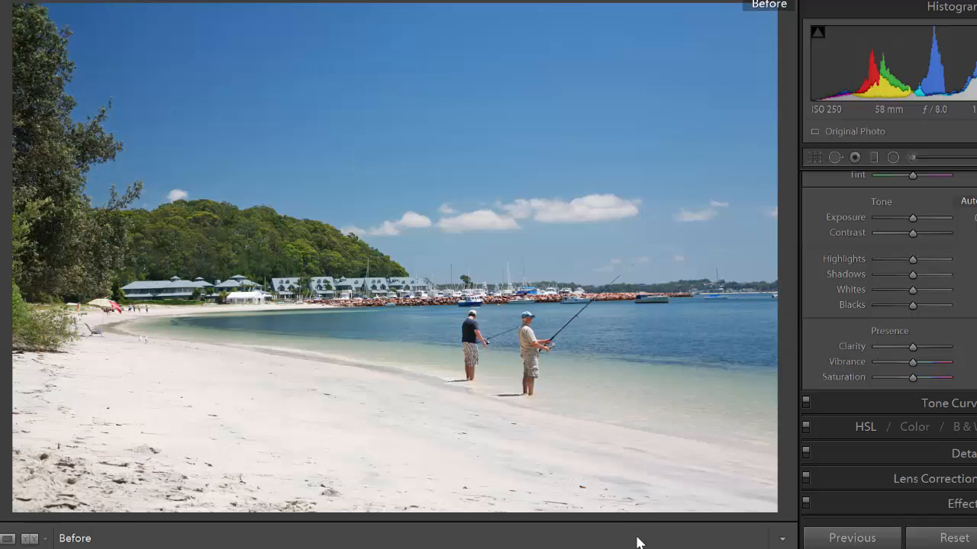
pyautogui.press('\\')
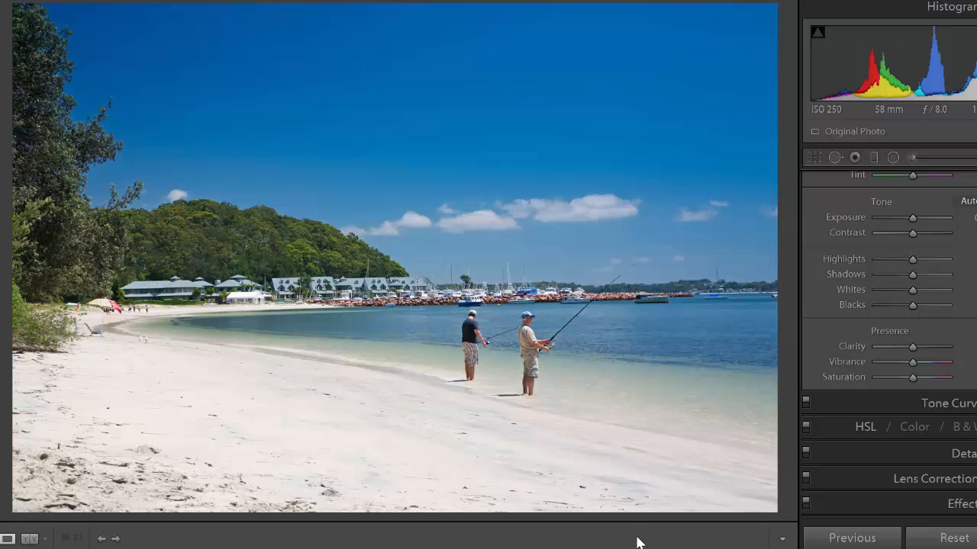
# Revert the beach photo to its original Import state in the edit history and hide the history again.
pyautogui.moveTo(7, 321)
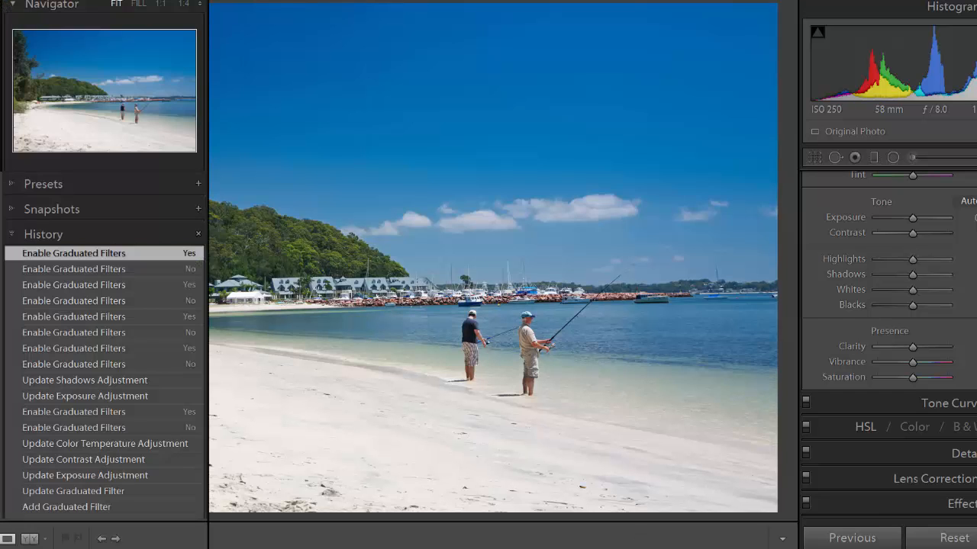
pyautogui.scroll(-5, 72, 374)
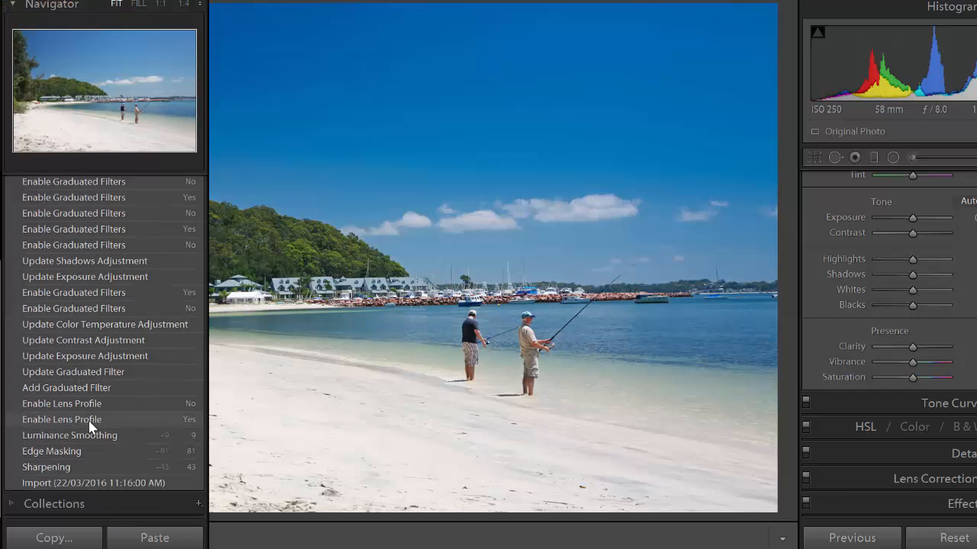
pyautogui.click(89, 483)
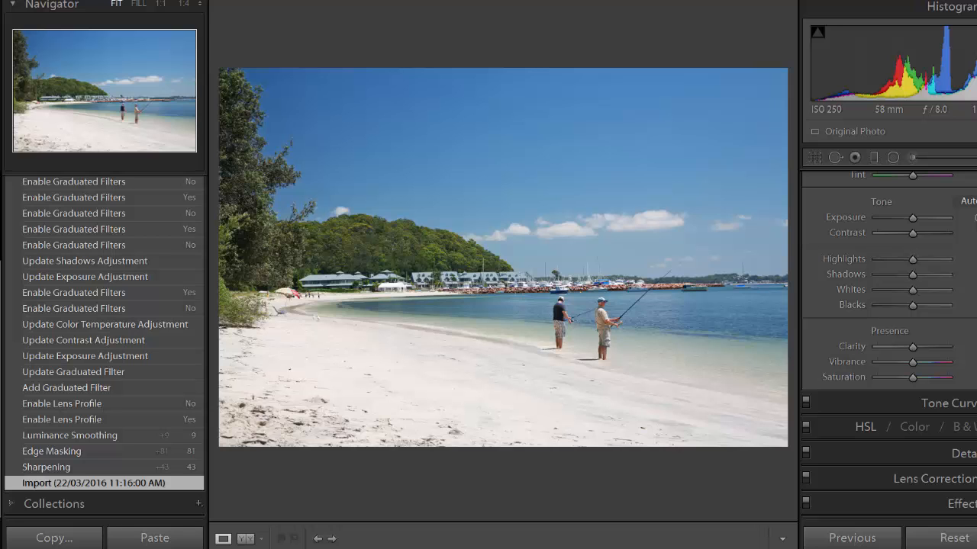
pyautogui.press('F7')
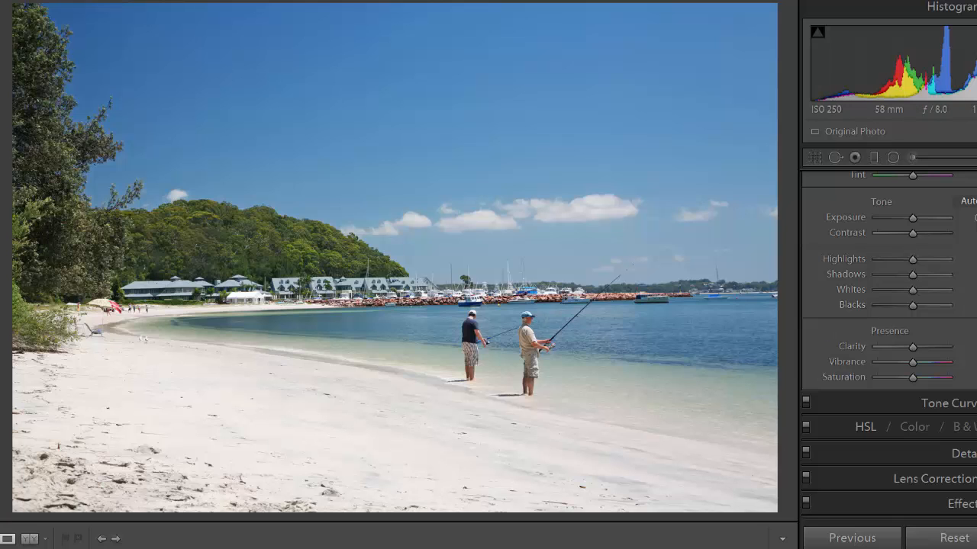
# Draw a diagonal graduated filter over the beach photo's sky and move its centre down to the harbour waterline.
pyautogui.scroll(2, 813, 229)
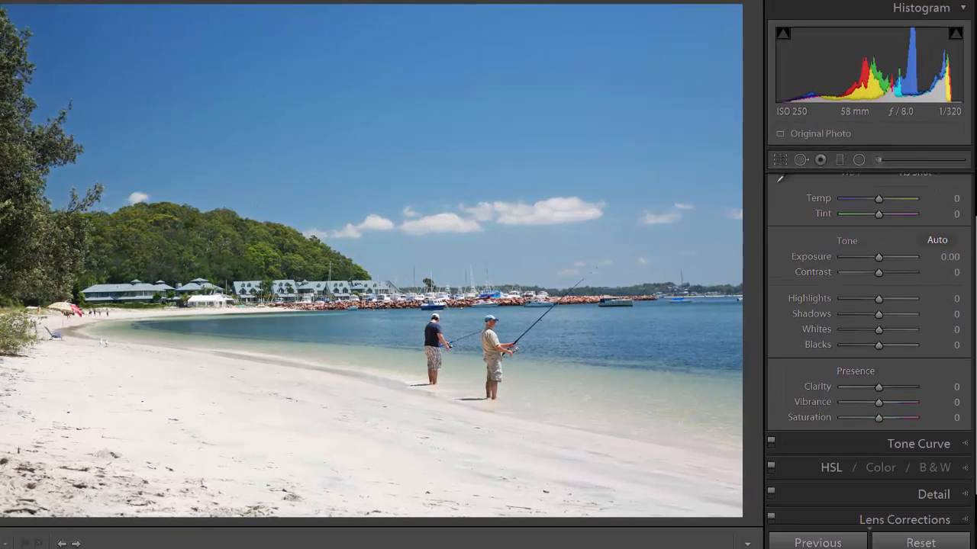
pyautogui.scroll(3, 847, 178)
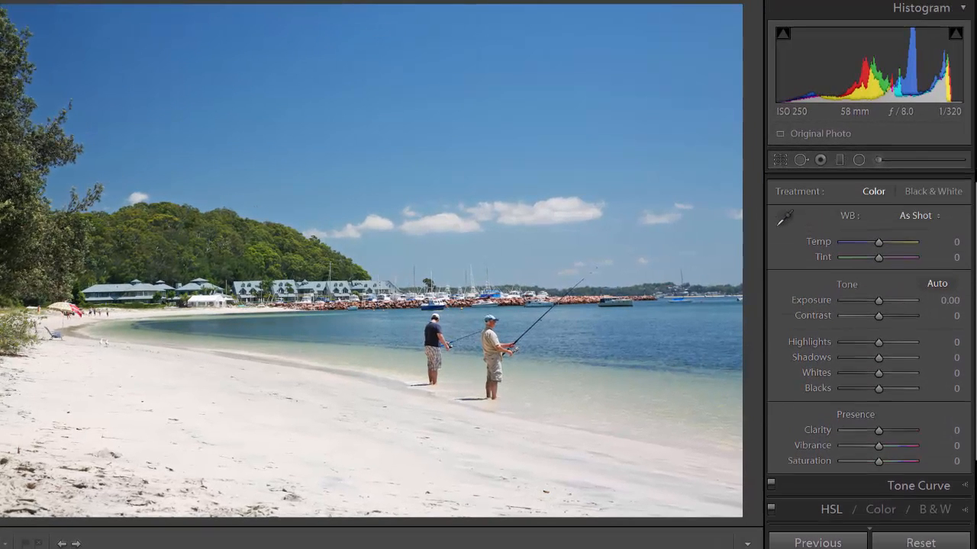
pyautogui.click(838, 165)
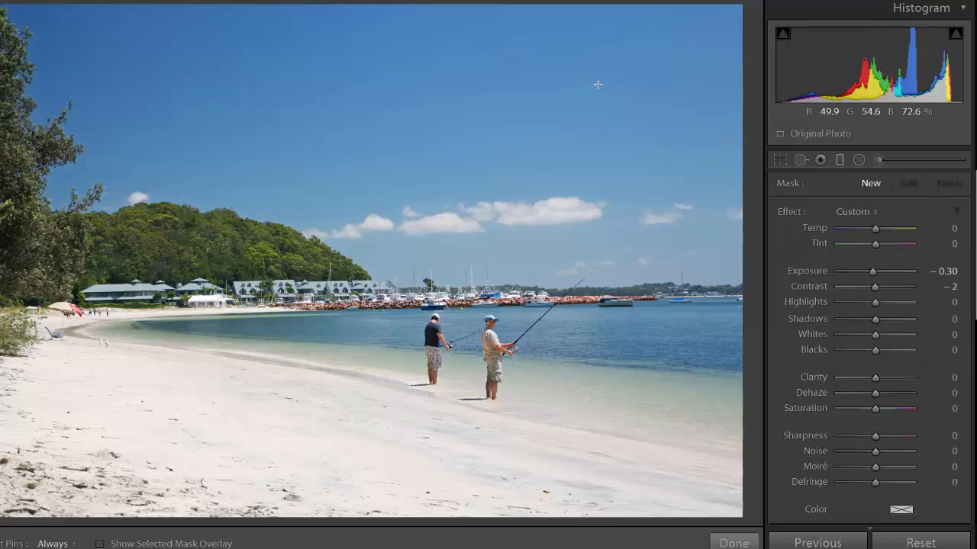
pyautogui.moveTo(620, 58); pyautogui.dragTo(526, 363)
pyautogui.moveTo(573, 214); pyautogui.dragTo(531, 307)
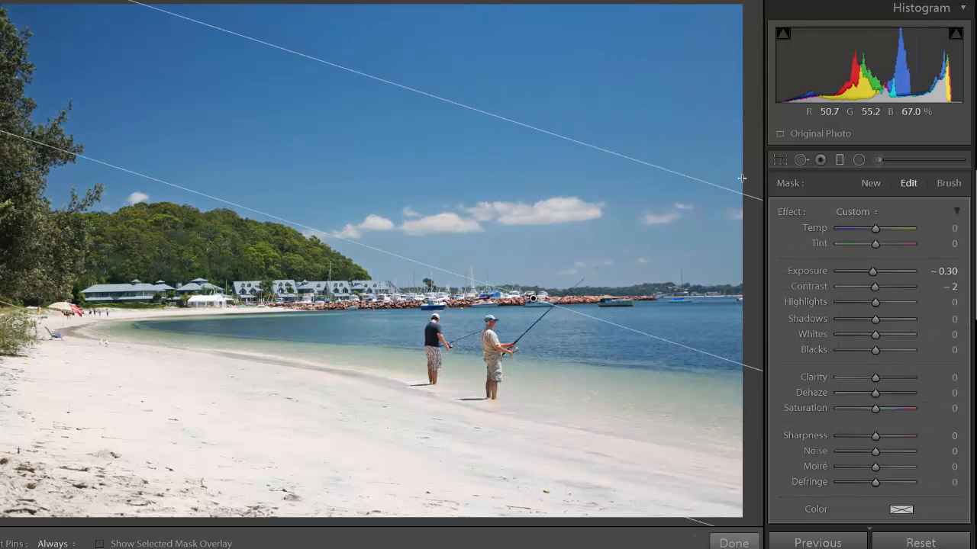
# Reset the graduated filter's exposure to 0.00 and check its coverage with the mask overlay.
pyautogui.doubleClick(812, 275)
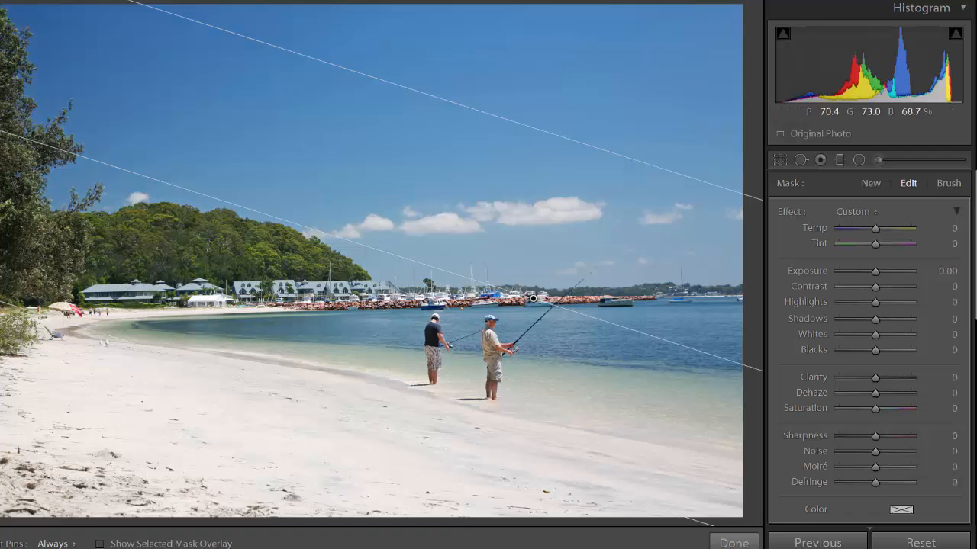
pyautogui.click(102, 544)
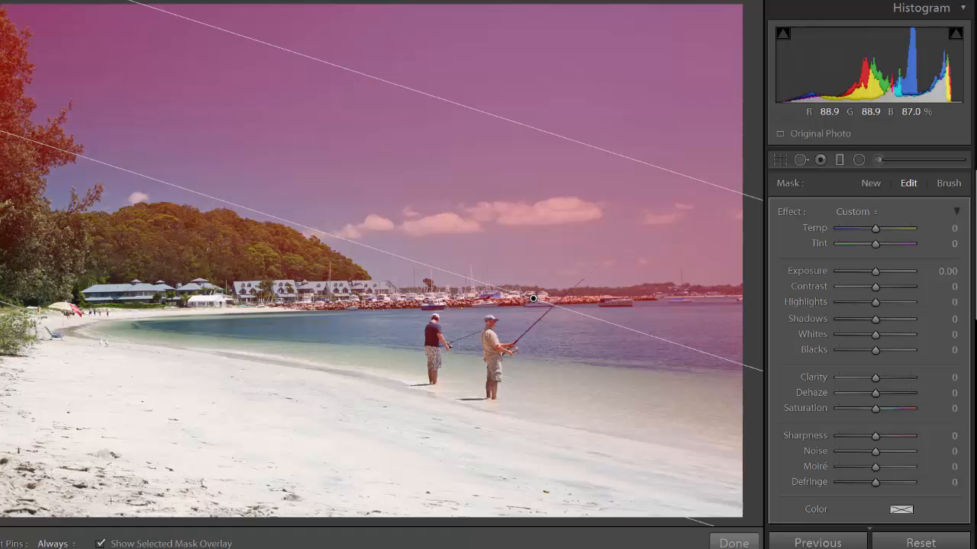
pyautogui.click(100, 544)
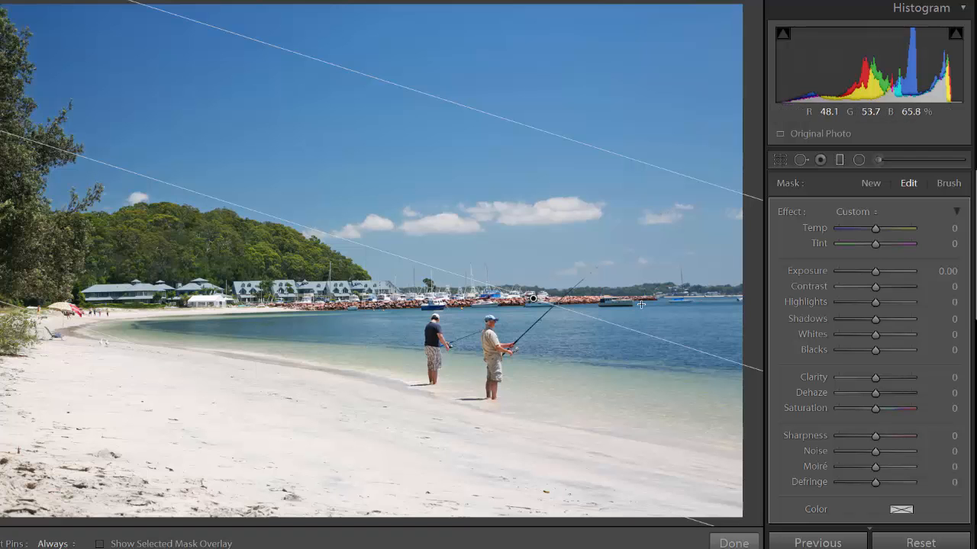
# Set the graduated filter's exposure to -1.70 and its temperature to -32.
pyautogui.moveTo(874, 272); pyautogui.dragTo(858, 273)
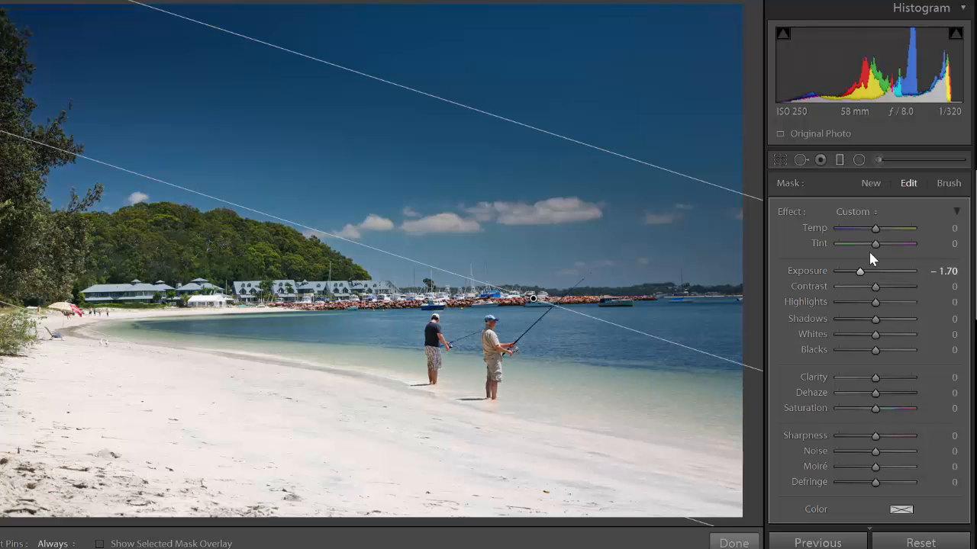
pyautogui.moveTo(876, 228); pyautogui.dragTo(864, 229)
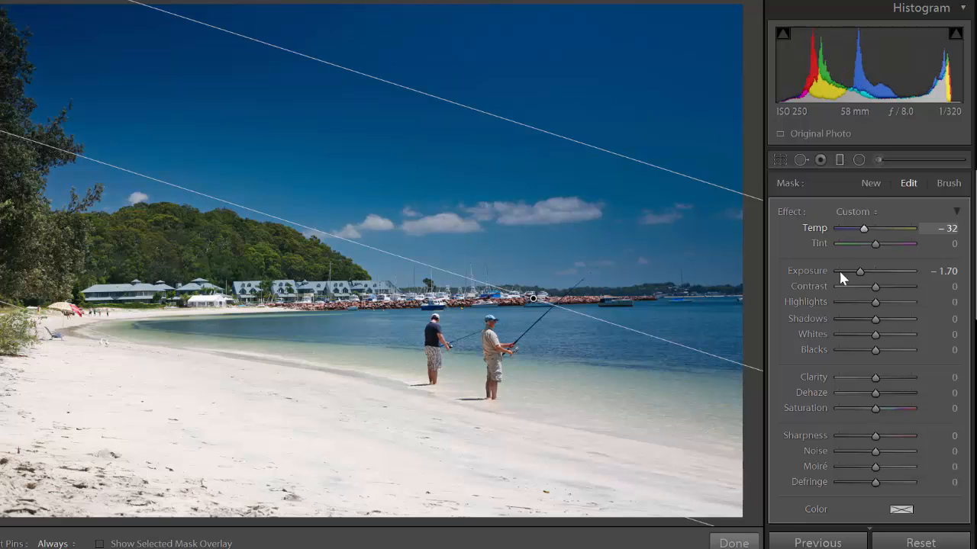
# Compare the beach photo with the graduated filter switched off and on.
pyautogui.press('Tab')
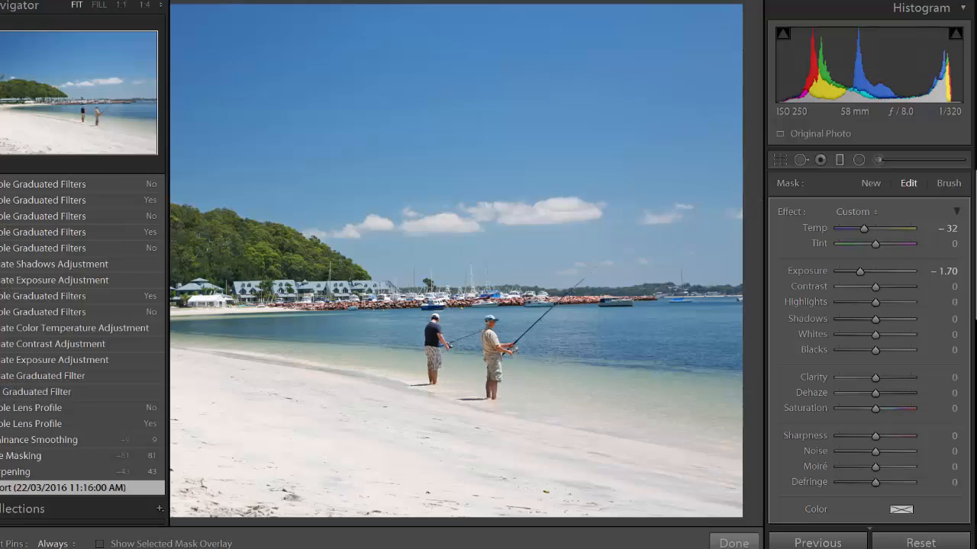
pyautogui.press('Tab')
pyautogui.press('F8')
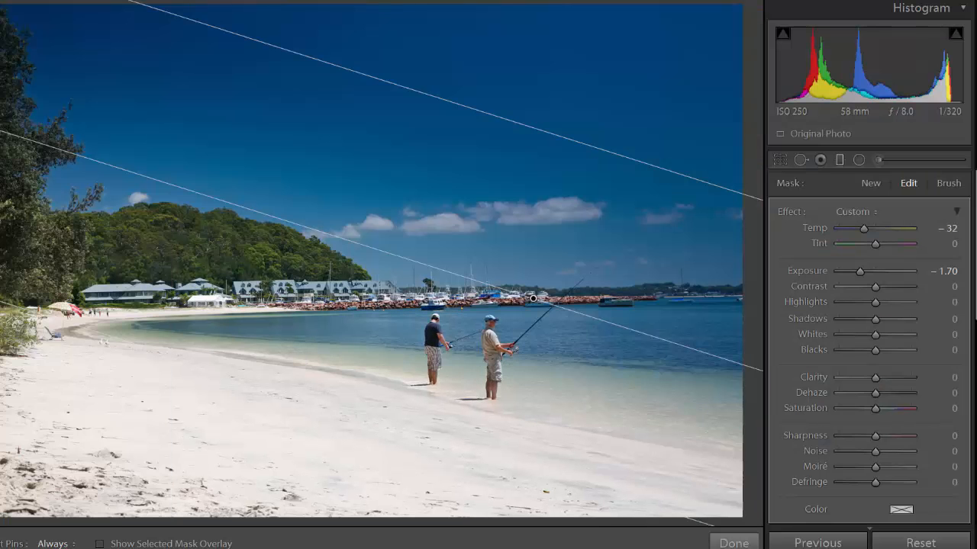
pyautogui.scroll(-1, 870, 348)
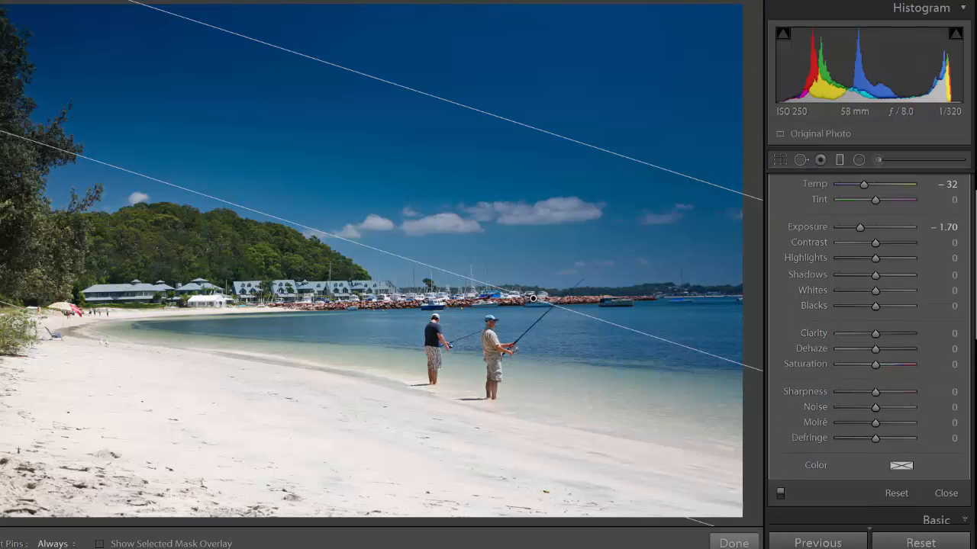
pyautogui.click(780, 495)
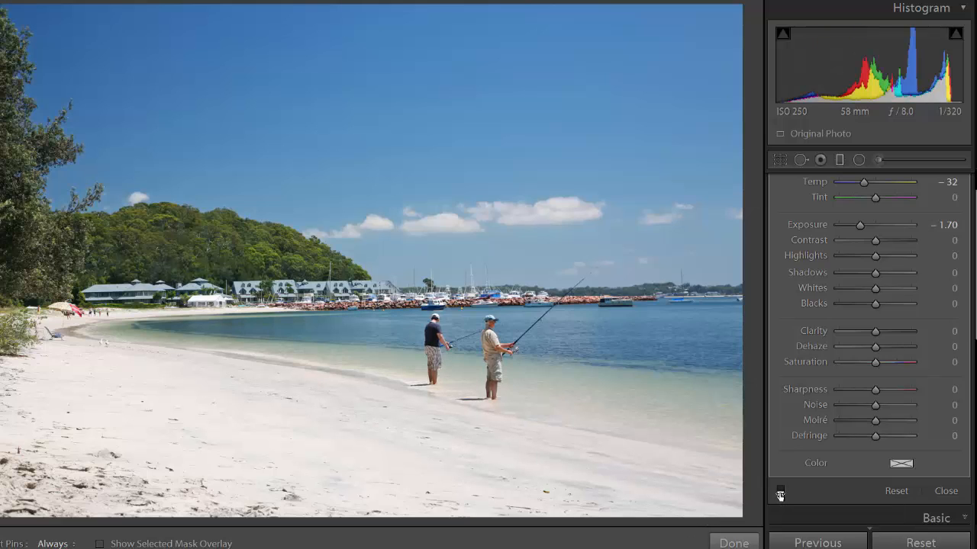
pyautogui.click(780, 495)
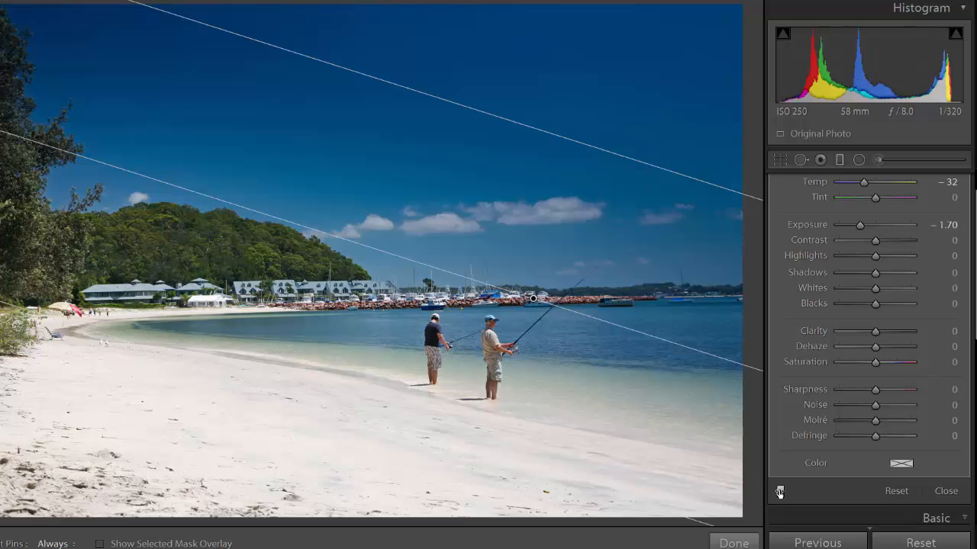
# Set the graduated filter's exposure to -0.61 and compare the photo with the filter off and on.
pyautogui.moveTo(862, 227); pyautogui.dragTo(872, 225)
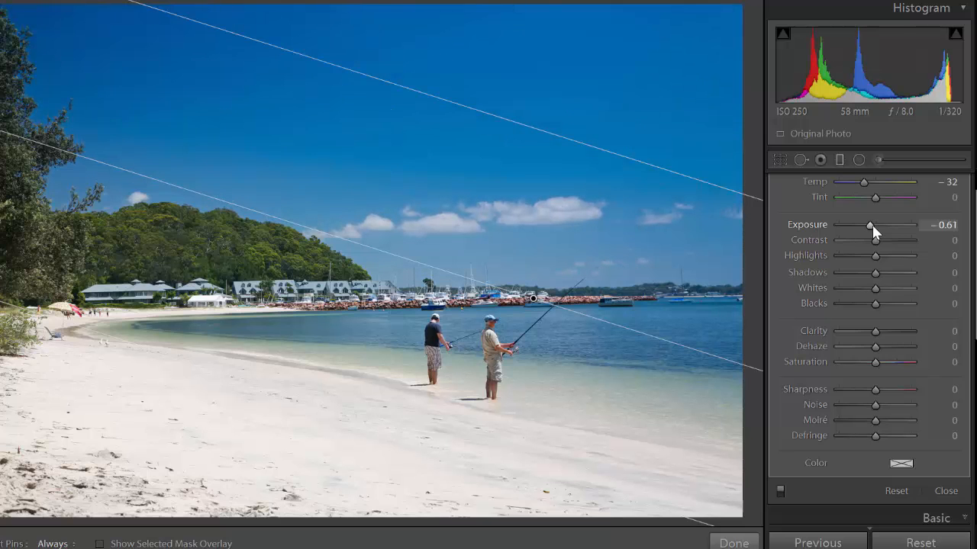
pyautogui.click(779, 491)
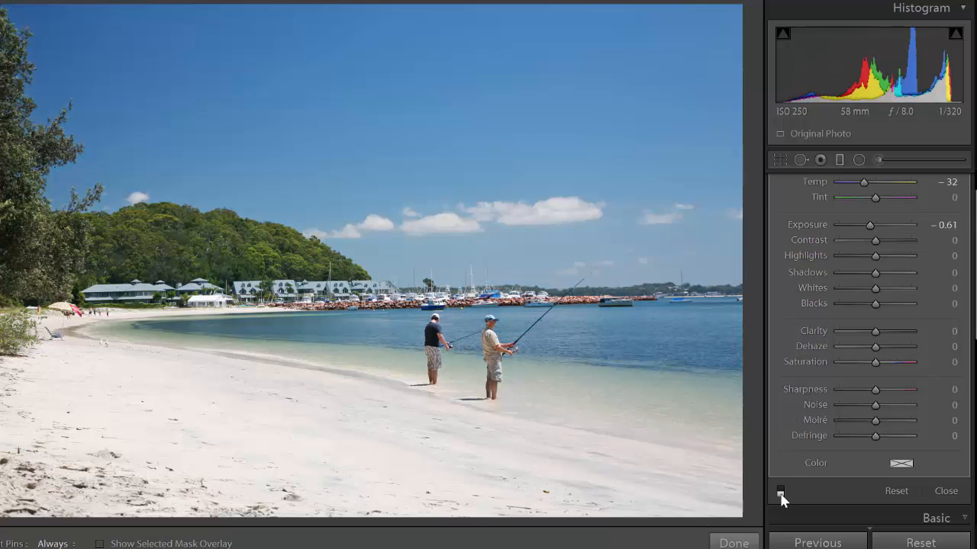
pyautogui.click(780, 491)
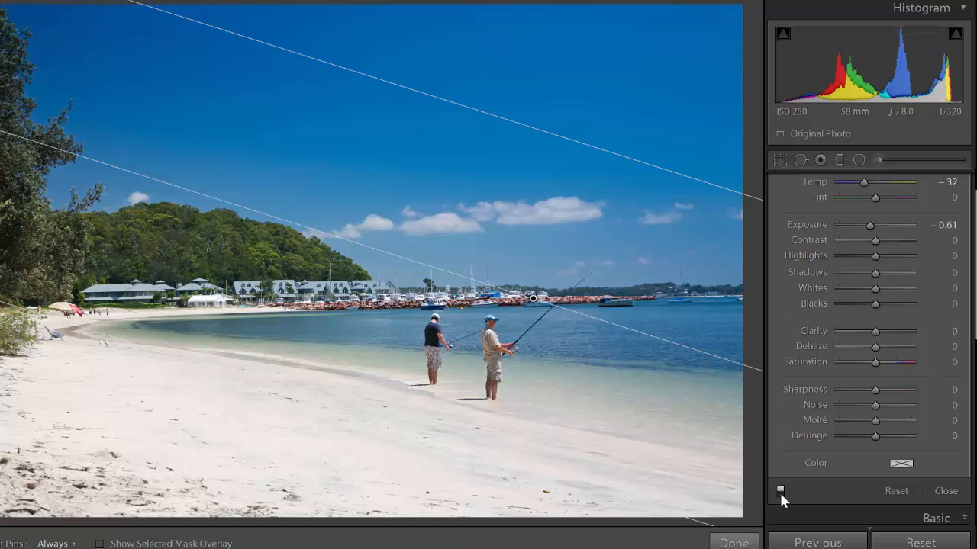
# Try darker shadows in the graduated filter, set them to 24, and finish editing the filter.
pyautogui.scroll(-5, 885, 272)
pyautogui.click(866, 272)
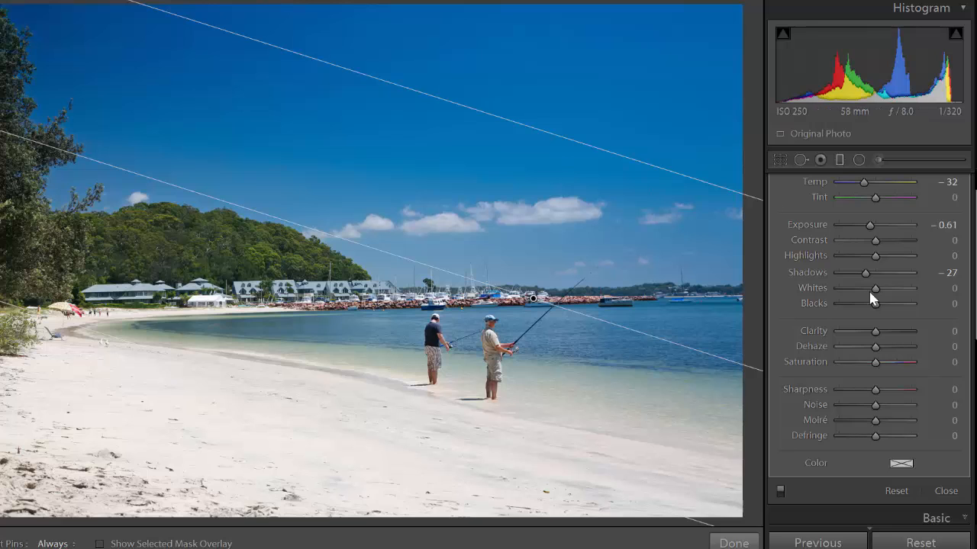
pyautogui.moveTo(871, 272); pyautogui.dragTo(885, 273)
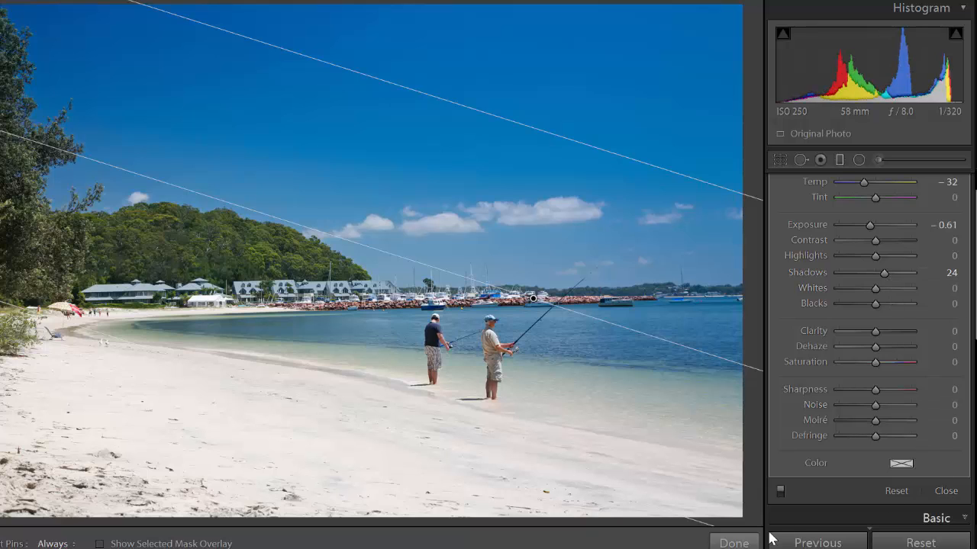
pyautogui.click(740, 543)
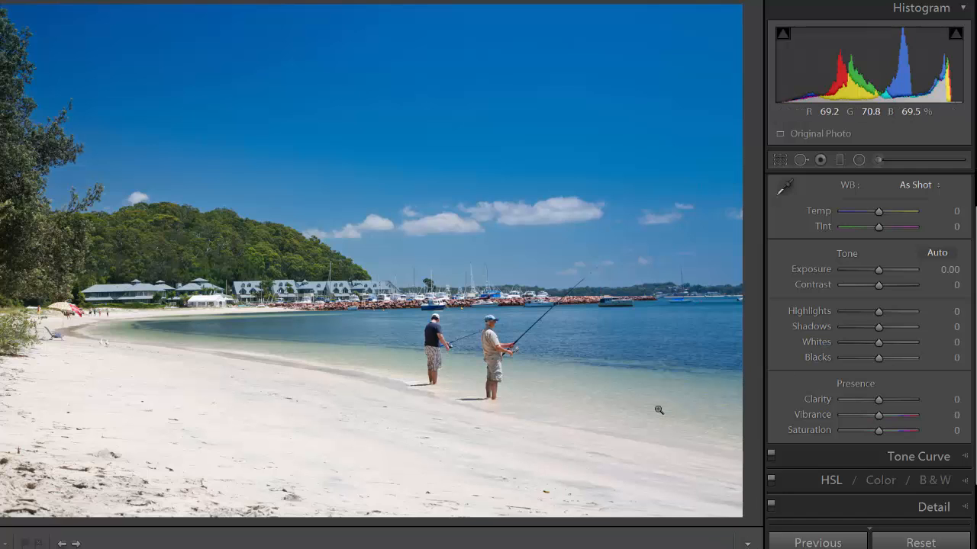
# Compare the filtered beach photo with its before version several times.
pyautogui.press('\\')
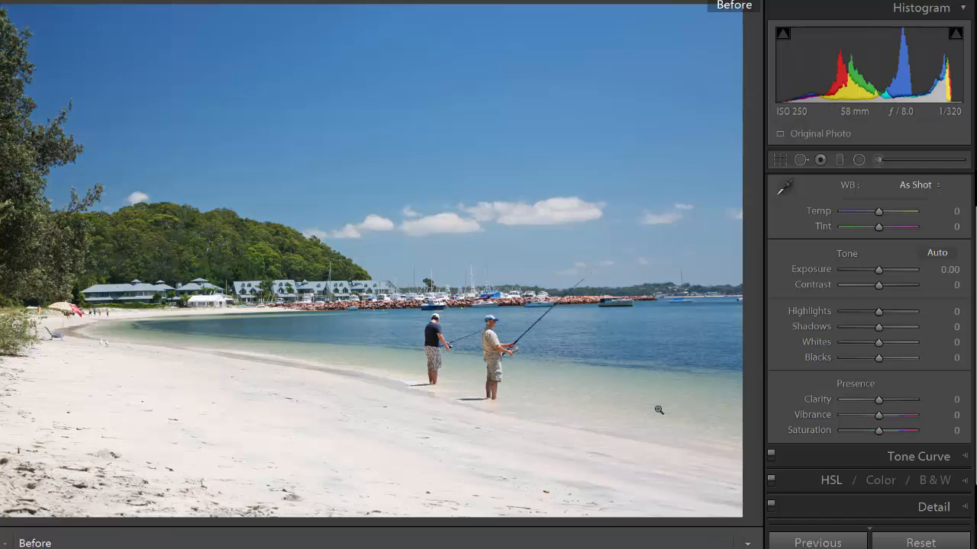
pyautogui.press('\\')
pyautogui.press('\\')
pyautogui.press('\\')
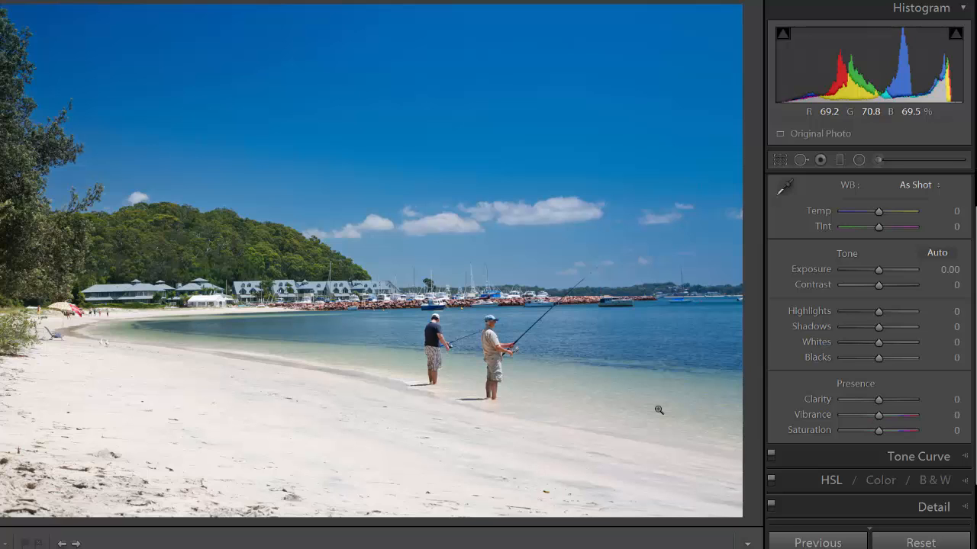
pyautogui.press('\\')
pyautogui.press('\\')
pyautogui.press('\\')
pyautogui.press('\\')
# Switch to the seafood table photo and compare its before and after versions repeatedly.
pyautogui.press('Right')
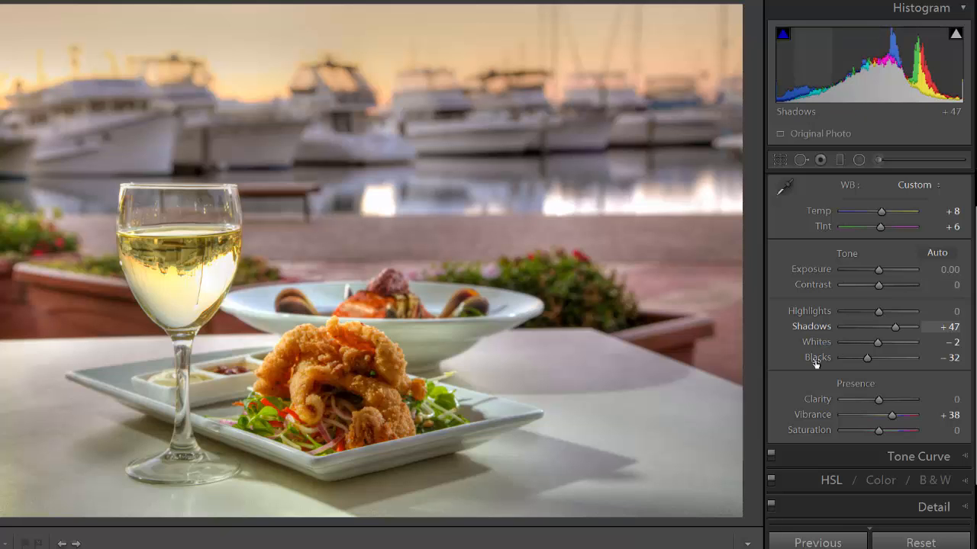
pyautogui.press('\\')
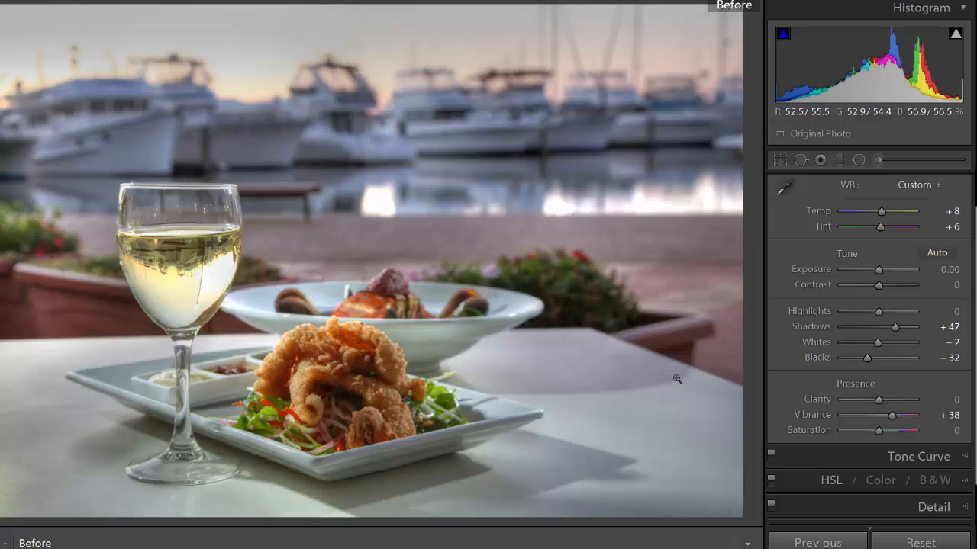
pyautogui.press('\\')
pyautogui.press('\\')
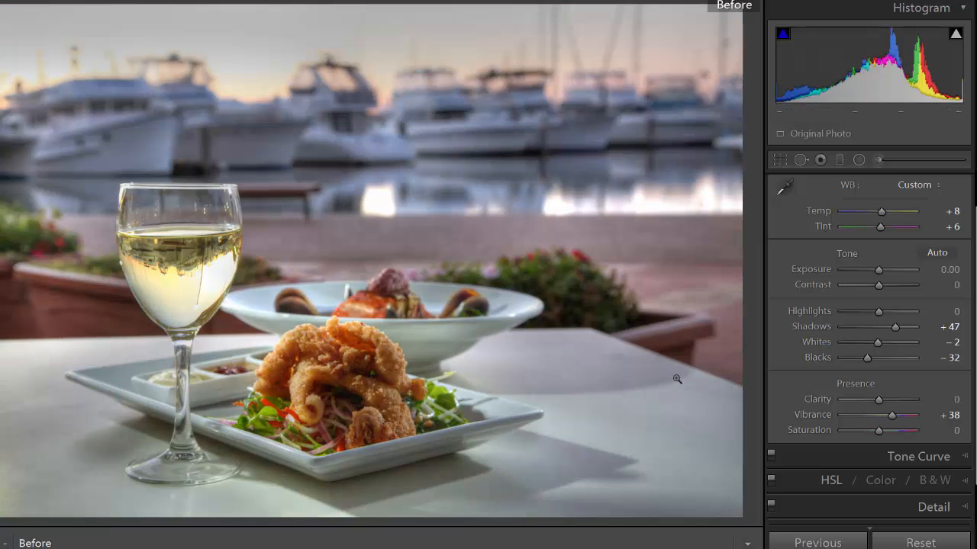
pyautogui.press('\\')
pyautogui.press('\\')
pyautogui.press('\\')
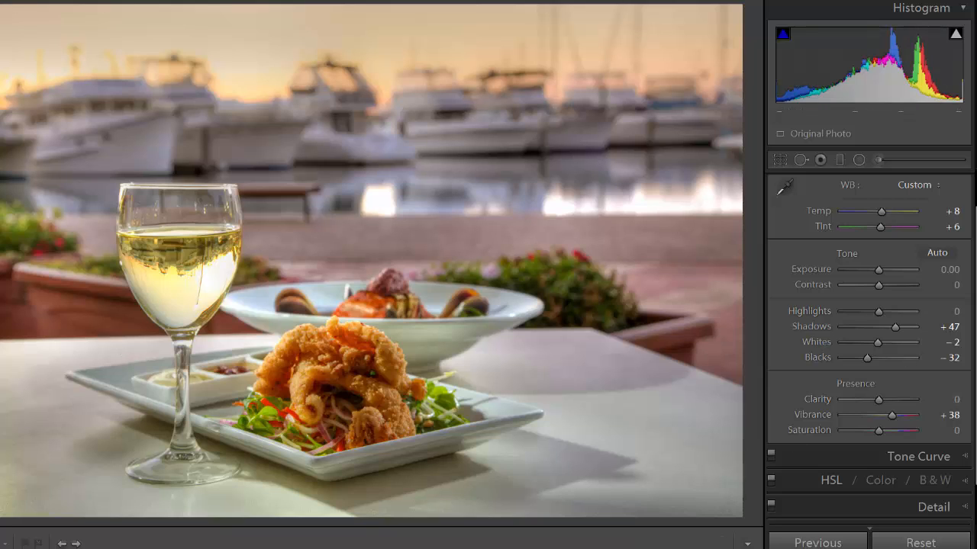
pyautogui.press('\\')
pyautogui.press('\\')
# Revert the seafood table photo to its original import state in the edit history.
pyautogui.press('F7')
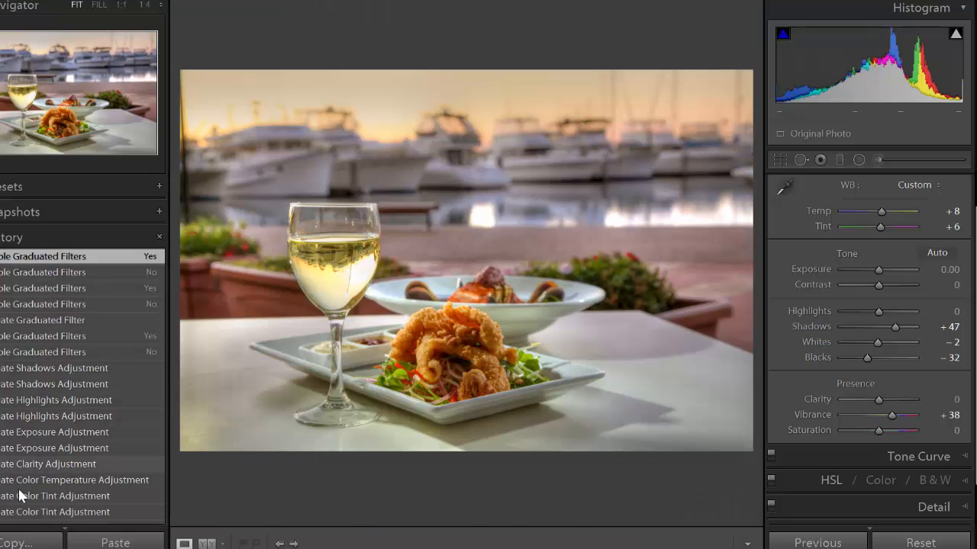
pyautogui.scroll(-5, 19, 489)
pyautogui.click(41, 488)
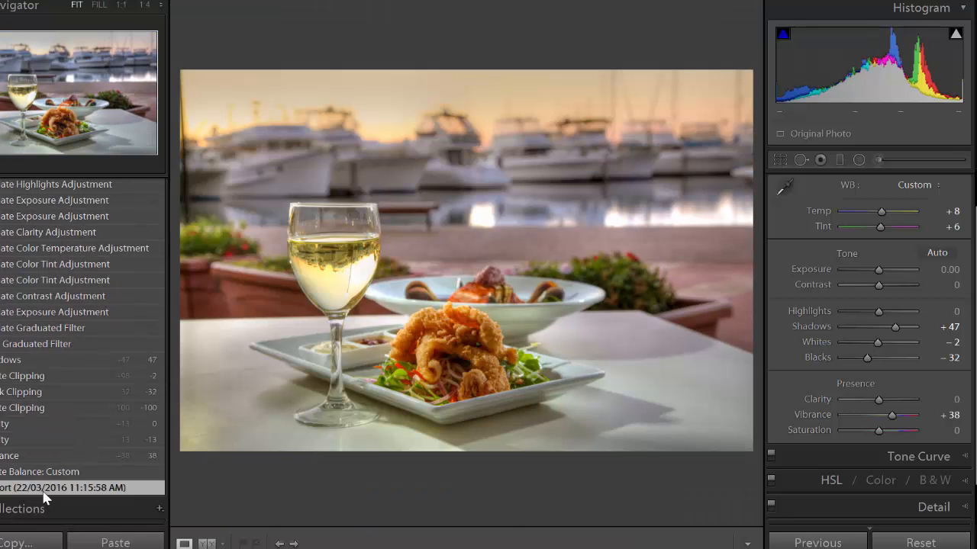
pyautogui.press('z')
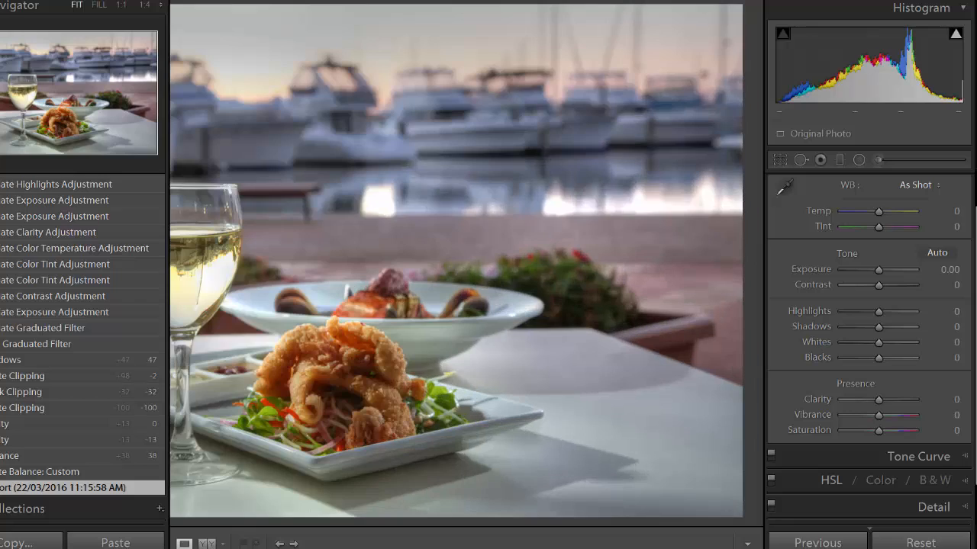
pyautogui.press('F7')
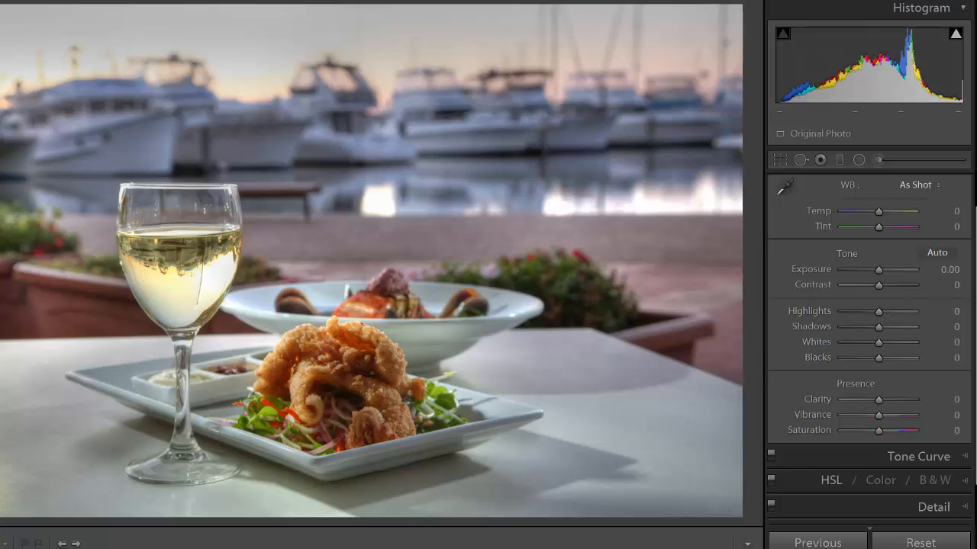
# Set the photo's shadows to +47, whites to -2 and blacks to -29, using automatic white and black points as a start.
pyautogui.scroll(1, 937, 282)
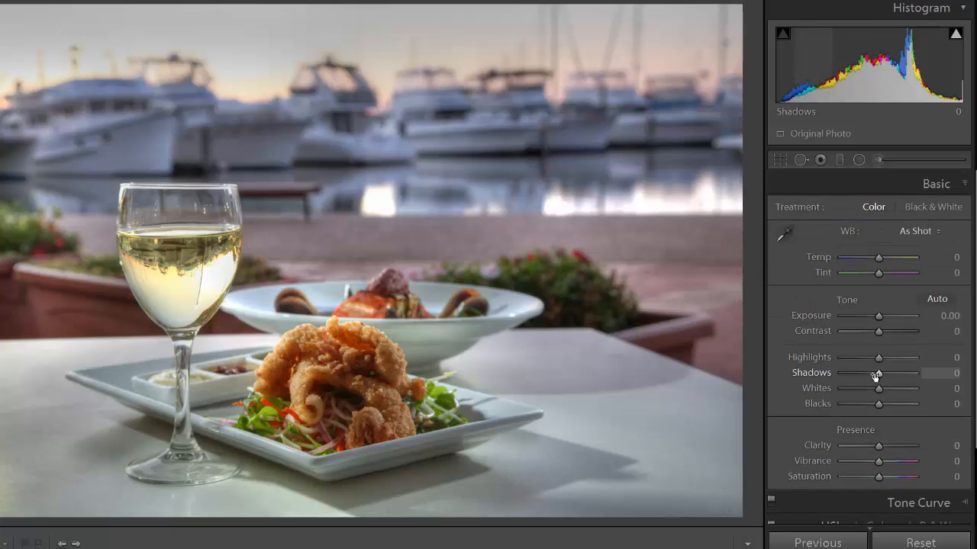
pyautogui.moveTo(878, 374)
pyautogui.mouseDown()
pyautogui.moveTo(892, 374)
pyautogui.moveTo(860, 373)
pyautogui.moveTo(892, 376)
pyautogui.moveTo(846, 377)
pyautogui.moveTo(895, 373)
pyautogui.mouseUp()
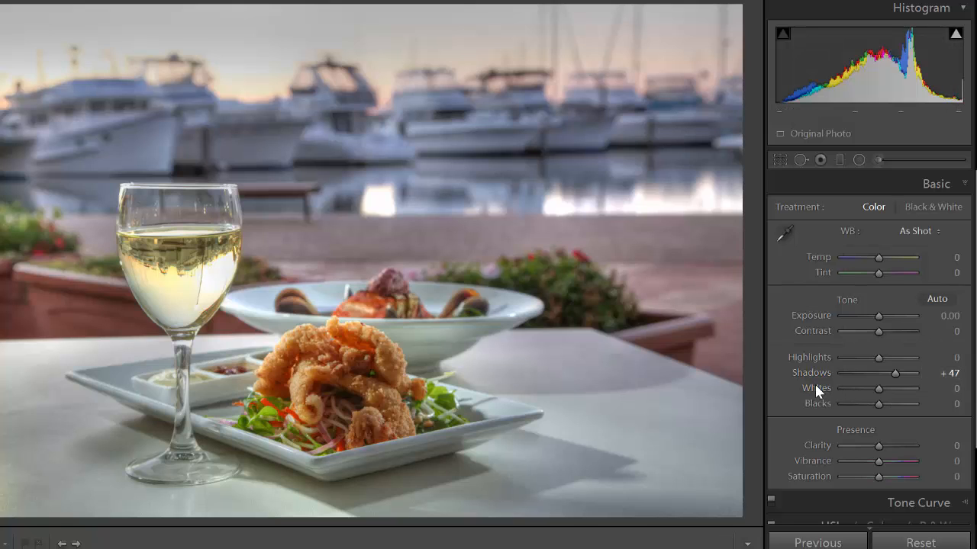
pyautogui.press('shift')
pyautogui.keyDown('shift'); pyautogui.doubleClick(815, 385); pyautogui.keyUp('shift')
pyautogui.keyDown('shift'); pyautogui.doubleClick(818, 404); pyautogui.keyUp('shift')
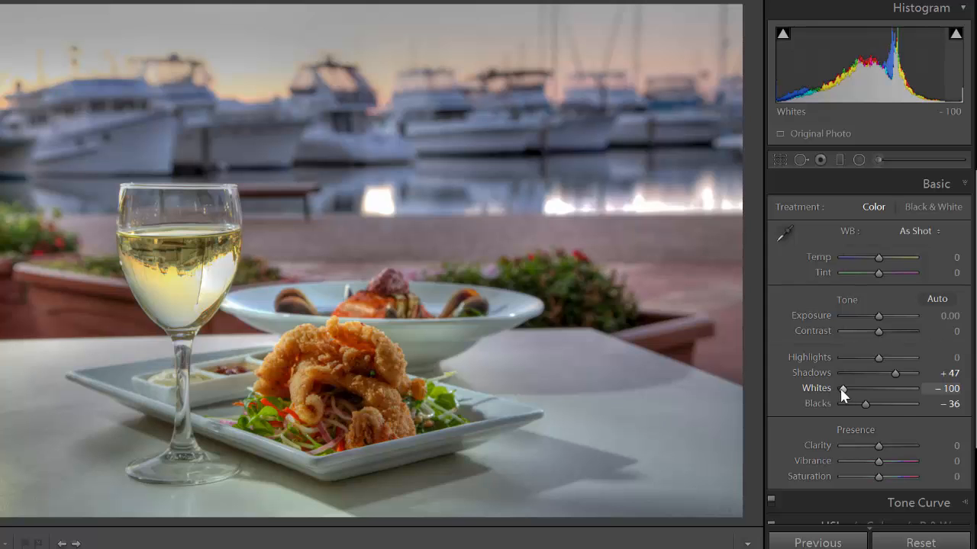
pyautogui.moveTo(839, 386); pyautogui.dragTo(874, 384)
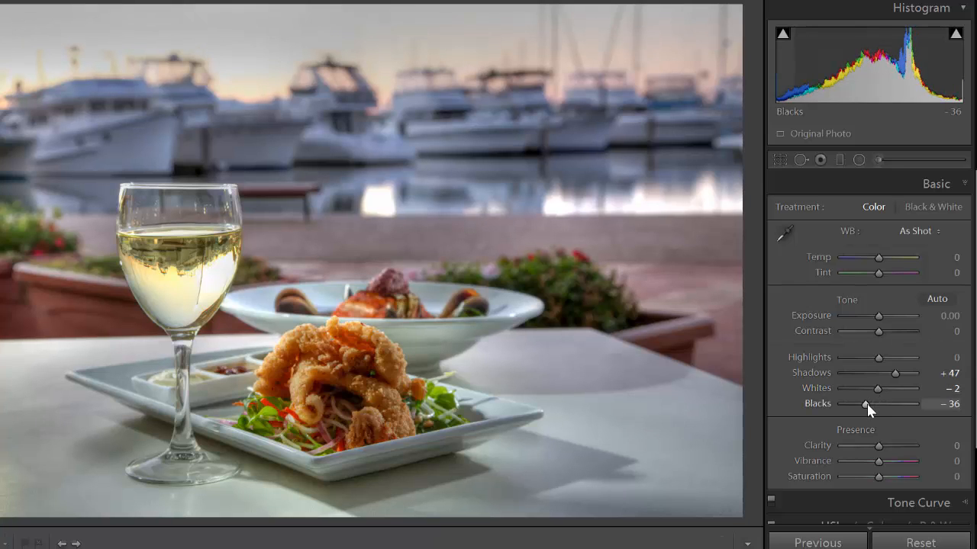
pyautogui.moveTo(867, 405); pyautogui.dragTo(869, 405)
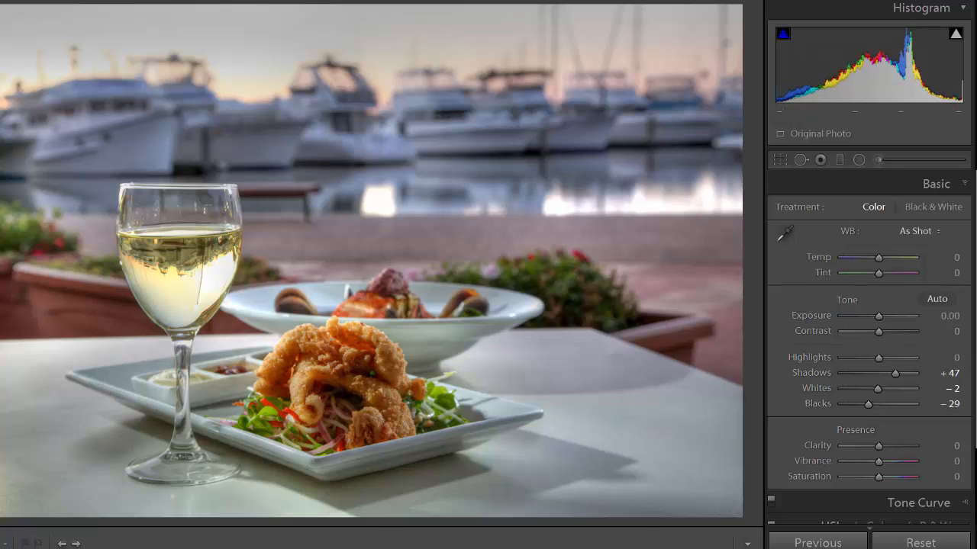
# Set the photo's vibrance to +38 and compare the result with the before version several times.
pyautogui.scroll(-1, 870, 349)
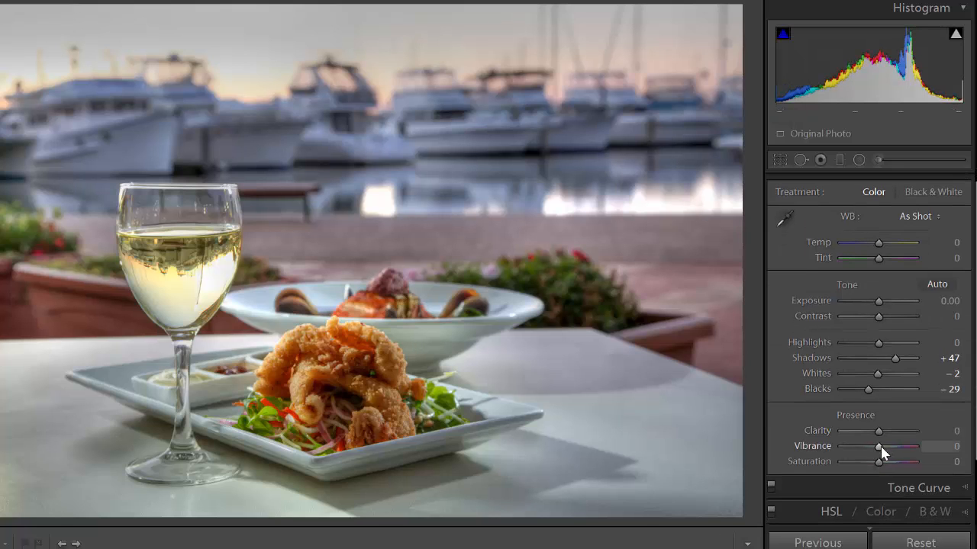
pyautogui.moveTo(880, 446)
pyautogui.mouseDown()
pyautogui.moveTo(912, 441)
pyautogui.moveTo(869, 449)
pyautogui.moveTo(910, 446)
pyautogui.moveTo(893, 447)
pyautogui.mouseUp()
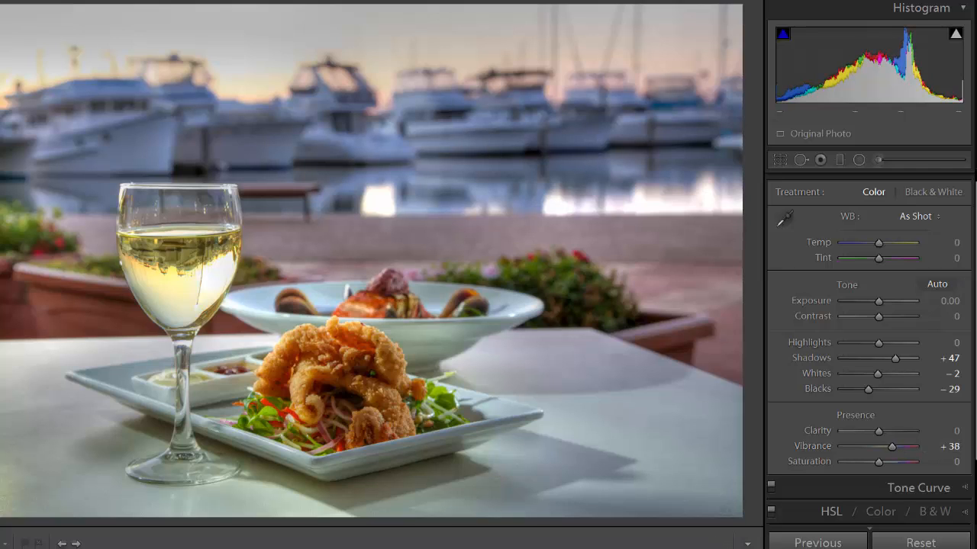
pyautogui.press('\\')
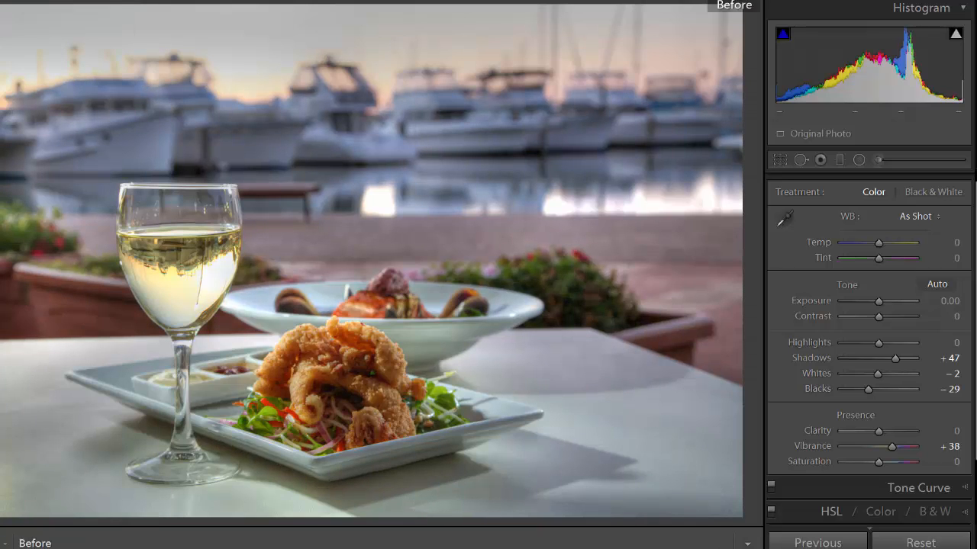
pyautogui.press('\\')
pyautogui.press('\\')
pyautogui.press('\\')
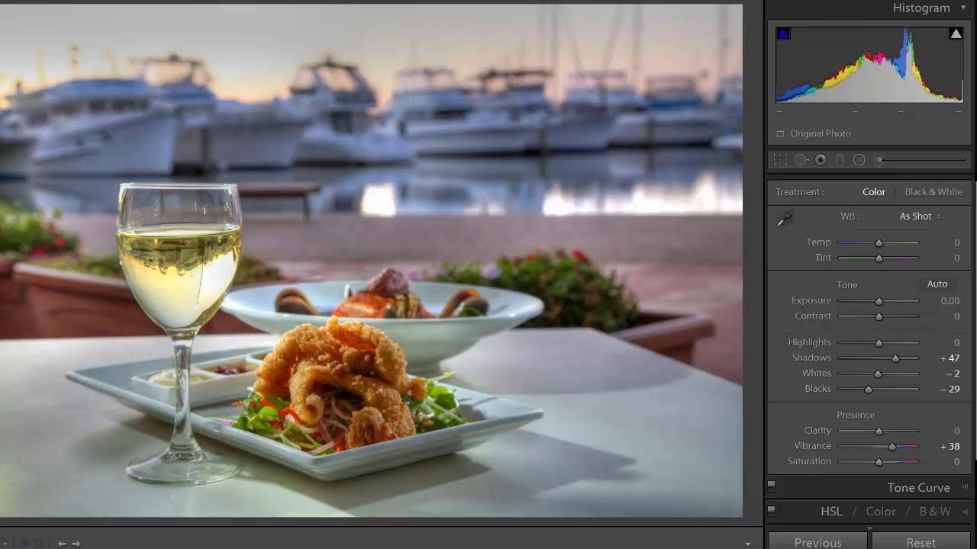
pyautogui.press('\\')
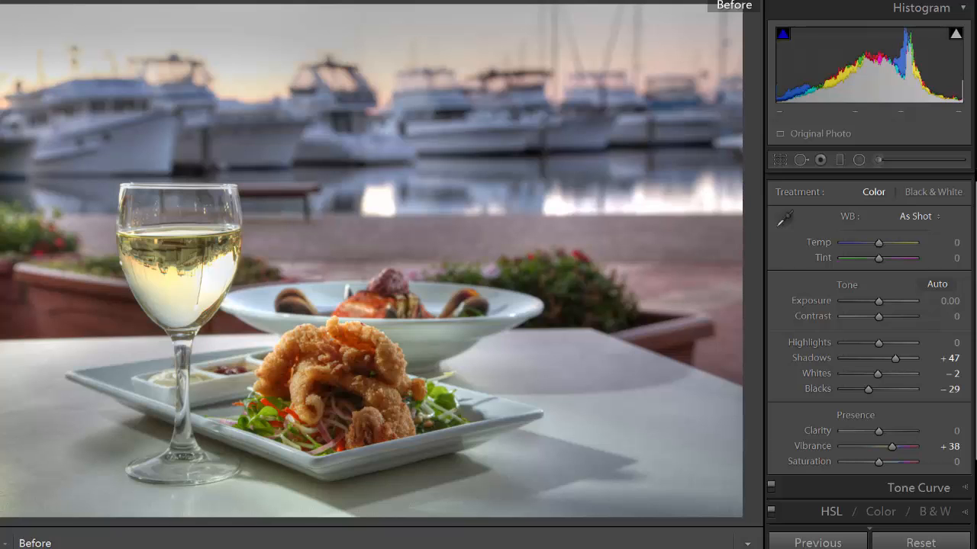
pyautogui.press('\\')
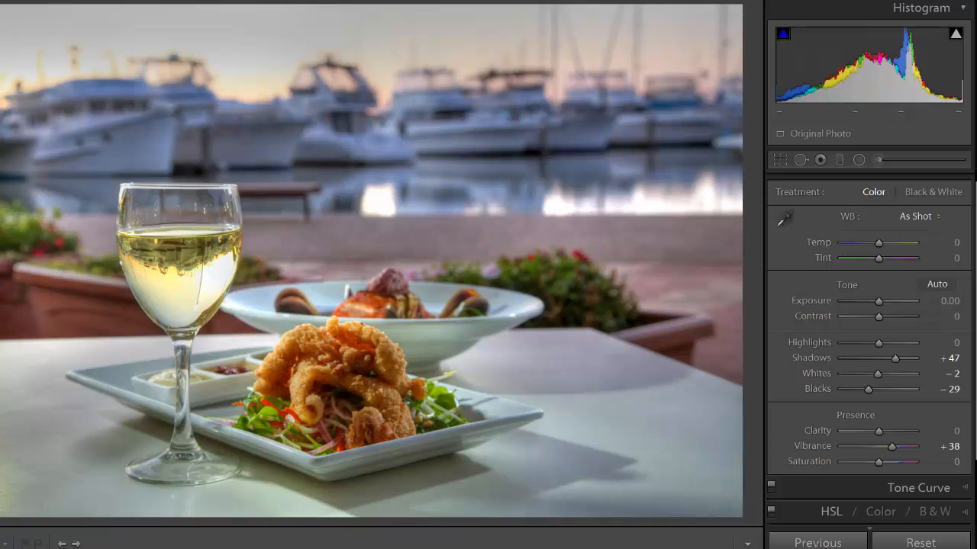
pyautogui.press('\\')
pyautogui.press('\\')
pyautogui.press('\\')
pyautogui.press('\\')
# Add a horizontal graduated filter over the sky, move its centre down to the waterline below the boats, and check its mask overlay.
pyautogui.click(838, 158)
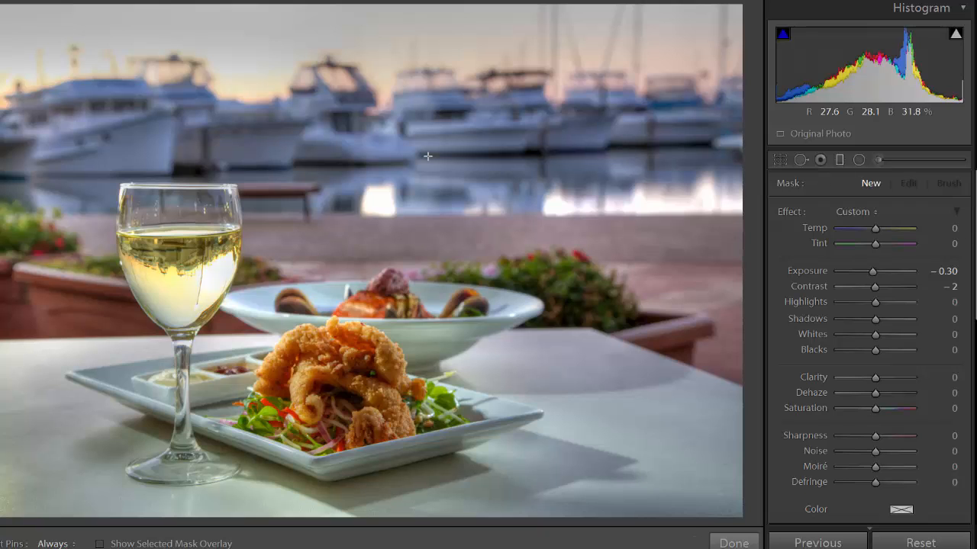
pyautogui.moveTo(315, 14); pyautogui.dragTo(315, 228)
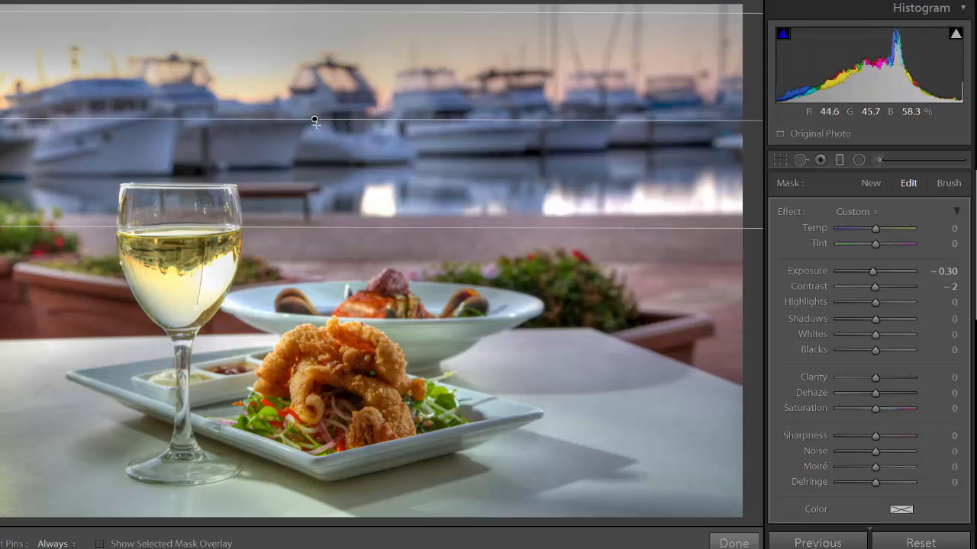
pyautogui.moveTo(315, 120); pyautogui.dragTo(323, 177)
pyautogui.press('o')
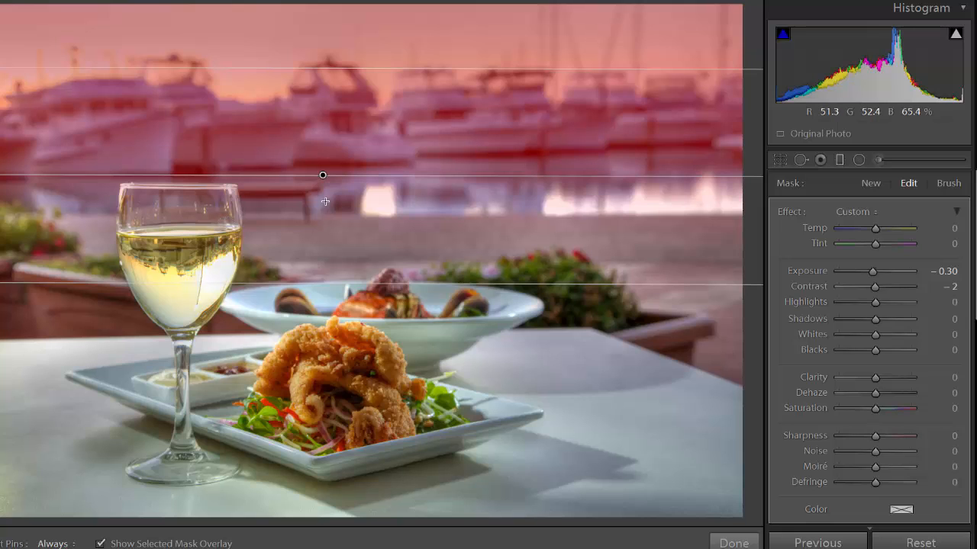
pyautogui.press('o')
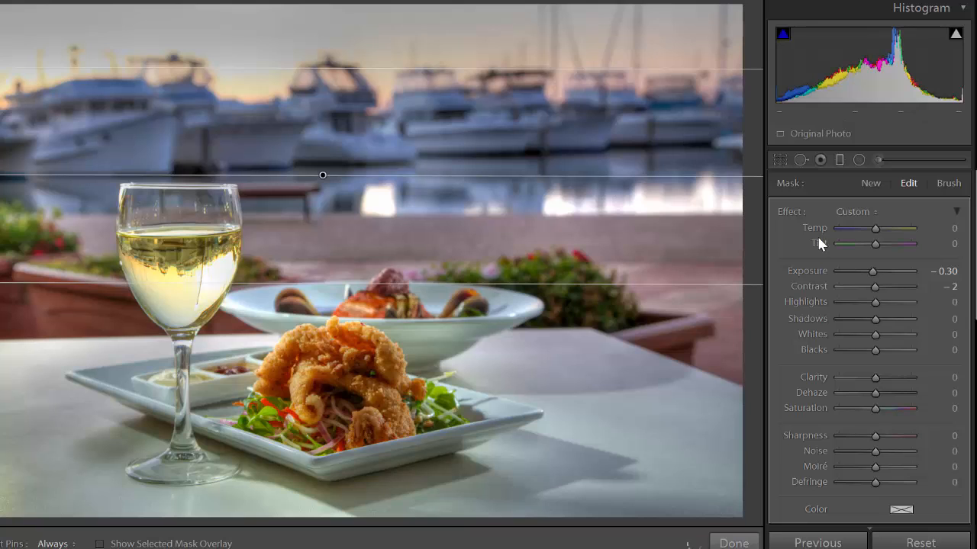
# Warm the graduated filter to a temperature of 26 and reset its exposure and contrast to 0.
pyautogui.moveTo(875, 232)
pyautogui.mouseDown()
pyautogui.moveTo(906, 233)
pyautogui.moveTo(884, 234)
pyautogui.mouseUp()
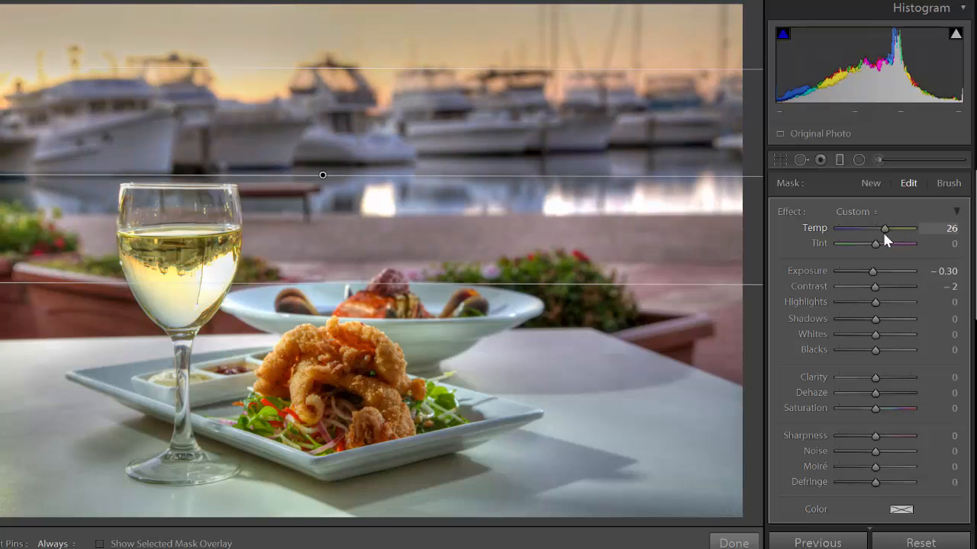
pyautogui.doubleClick(818, 272)
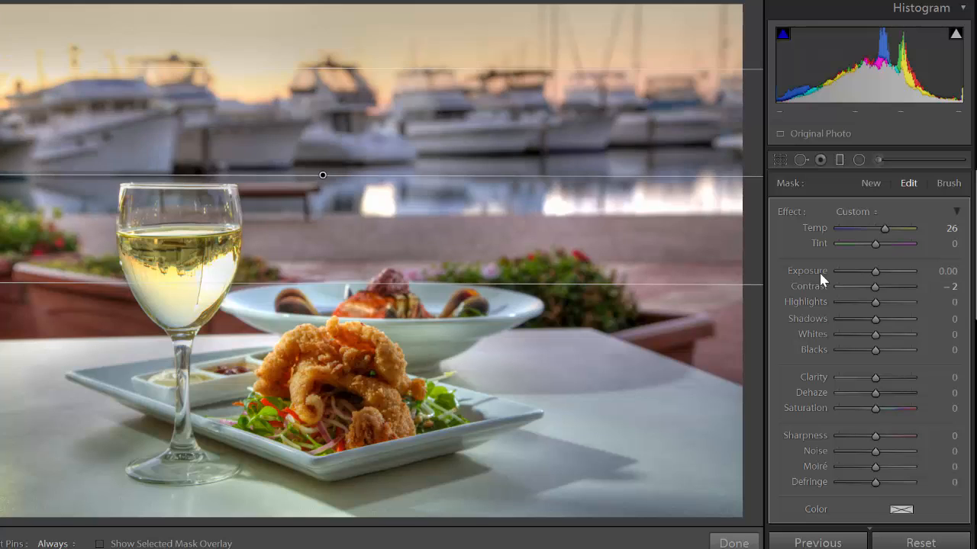
pyautogui.doubleClick(817, 283)
# Soften the marina background by setting the graduated filter's clarity to -26.
pyautogui.scroll(-2, 878, 332)
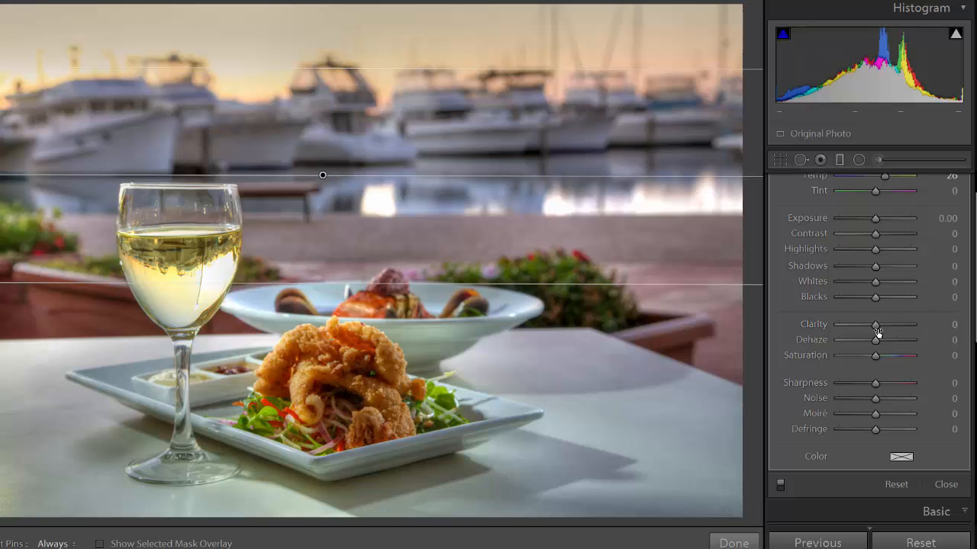
pyautogui.press('Down')
pyautogui.press('Down')
pyautogui.press('Down')
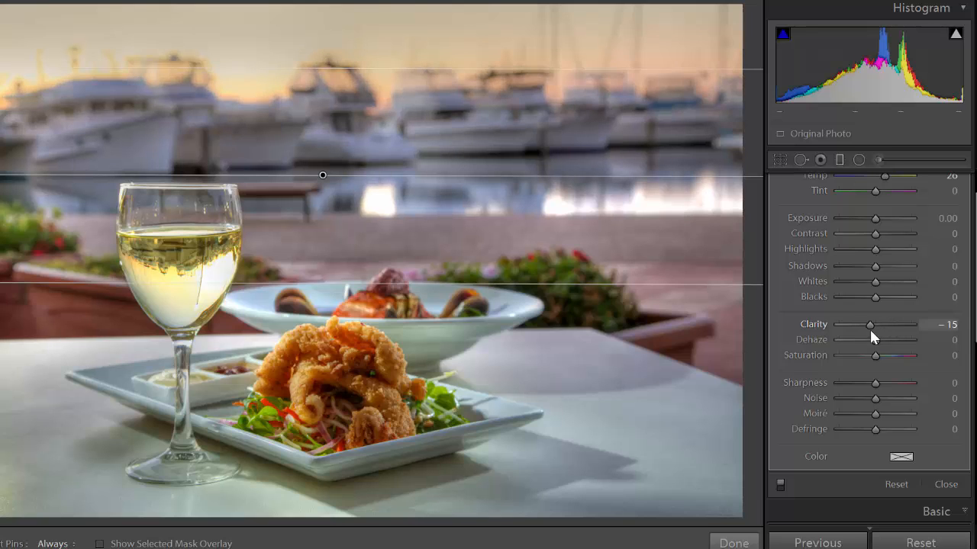
pyautogui.moveTo(852, 331); pyautogui.dragTo(865, 329)
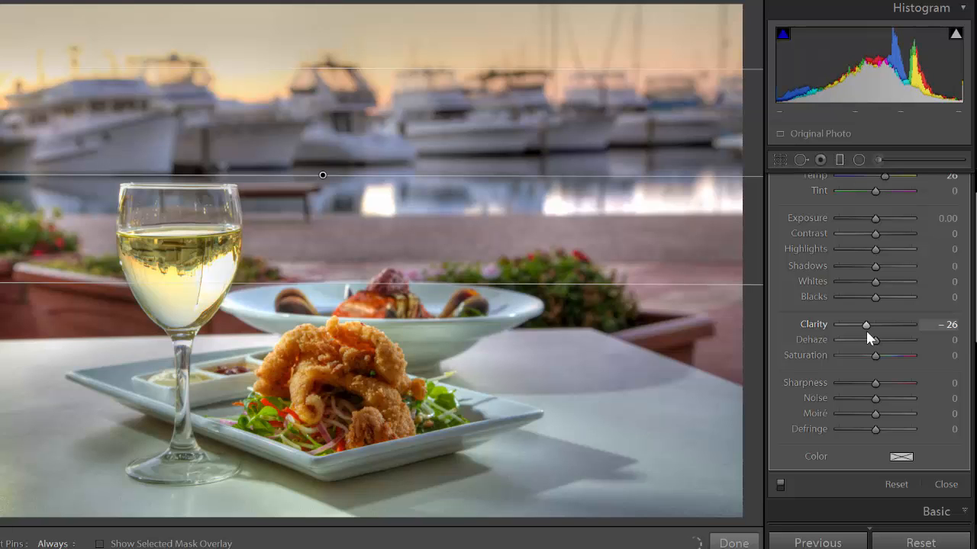
# Compare the photo with the graduated filter off and on, and finish editing the filter.
pyautogui.click(780, 485)
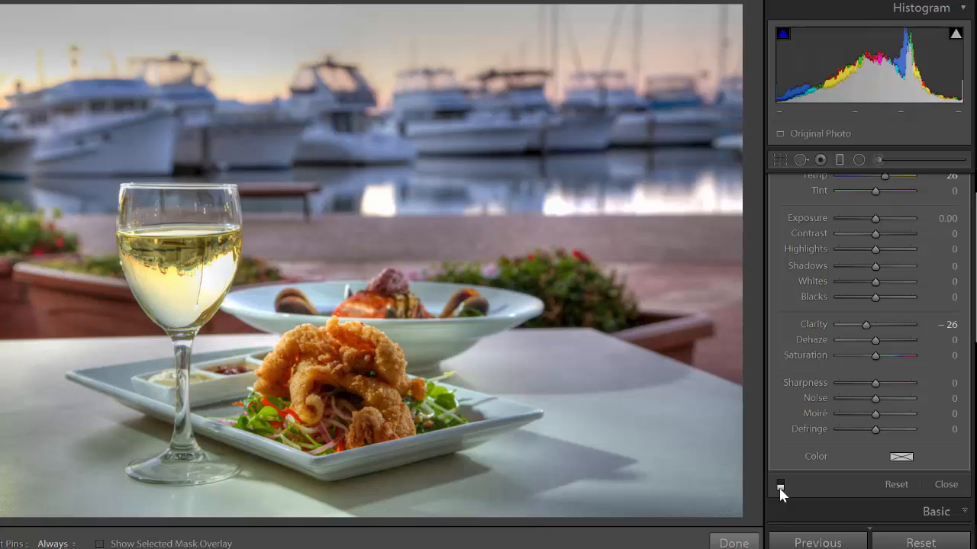
pyautogui.click(780, 487)
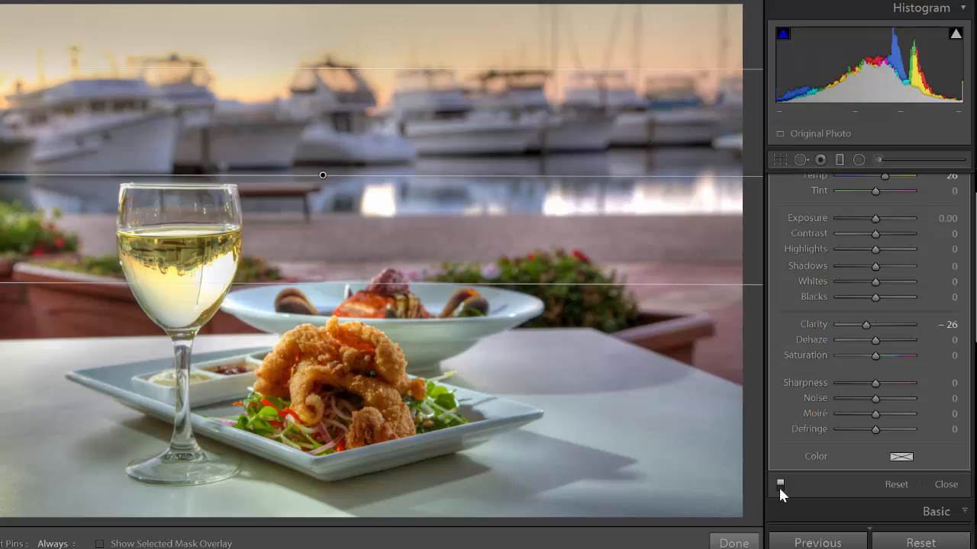
pyautogui.click(779, 484)
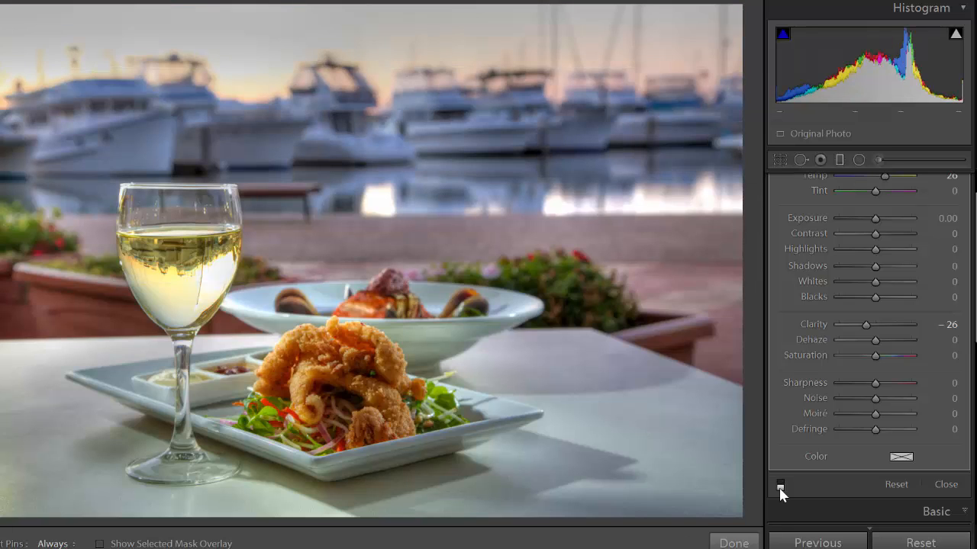
pyautogui.click(779, 485)
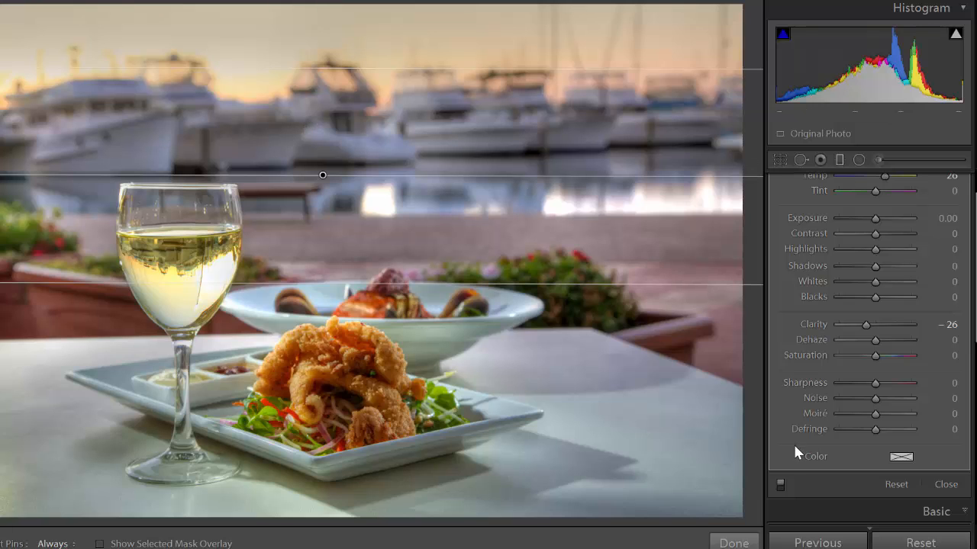
pyautogui.click(733, 543)
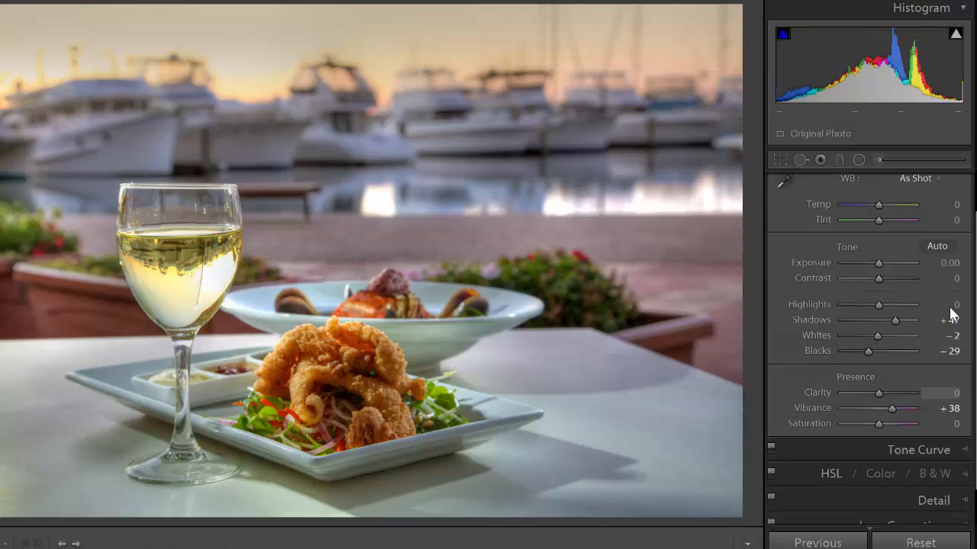
# Compare the fully edited seafood table photo with its before version twice.
pyautogui.moveTo(975, 322); pyautogui.dragTo(975, 290)
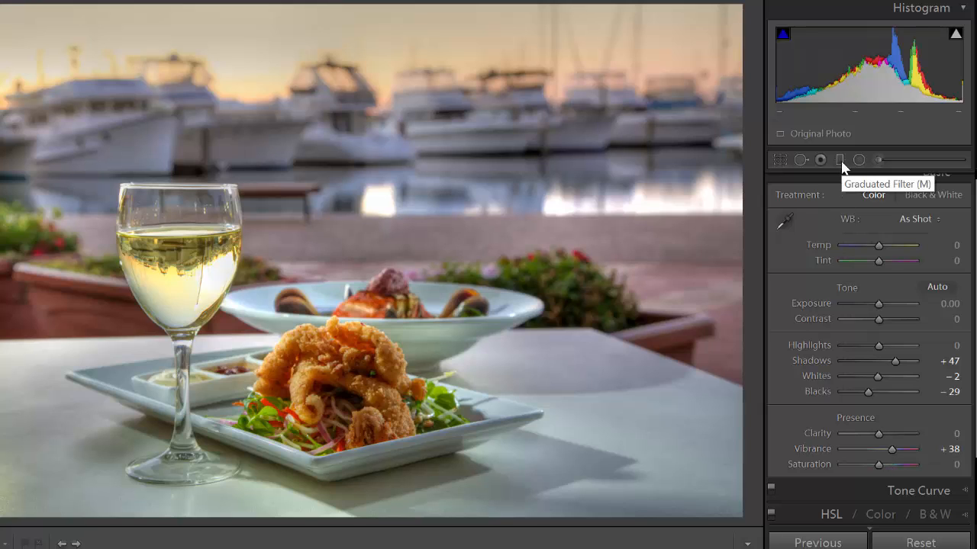
pyautogui.press('\\')
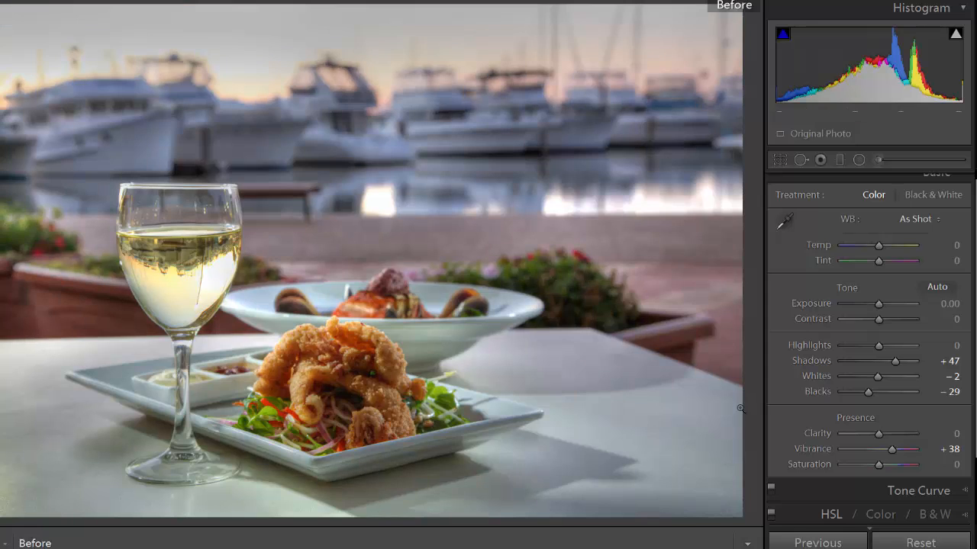
pyautogui.press('\\')
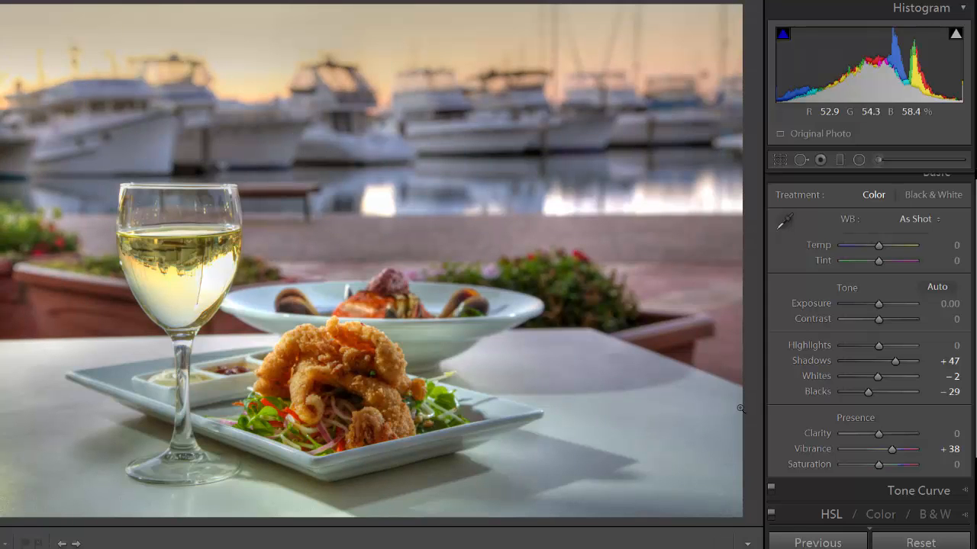
pyautogui.press('\\')
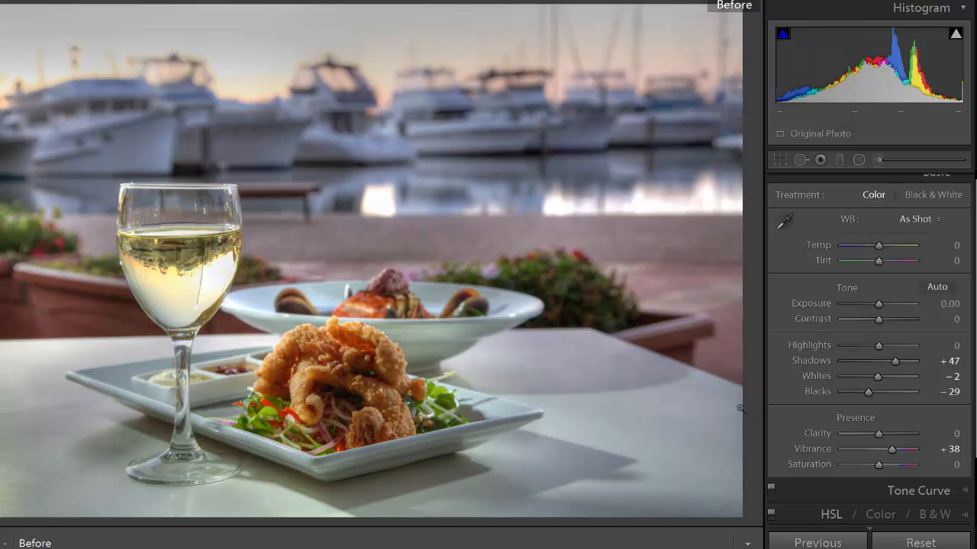
pyautogui.press('\\')
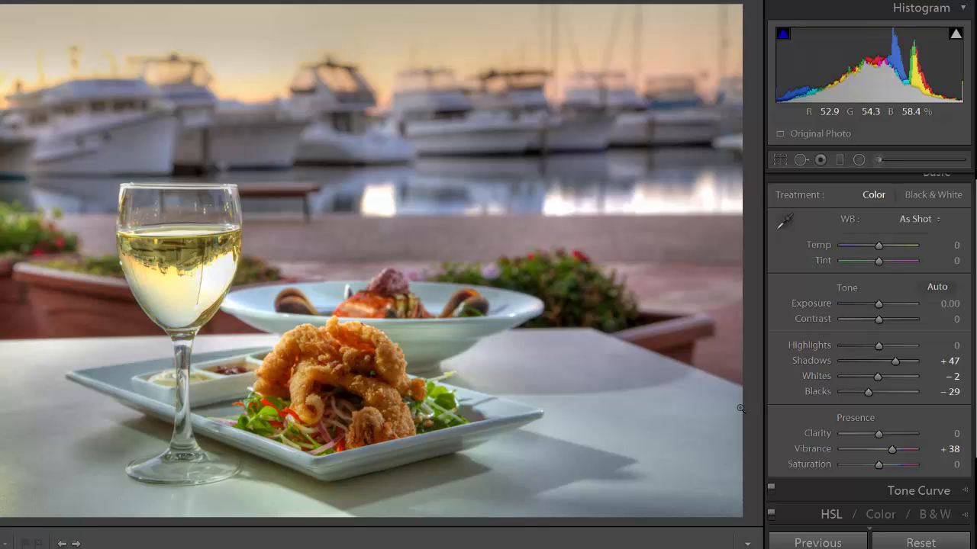